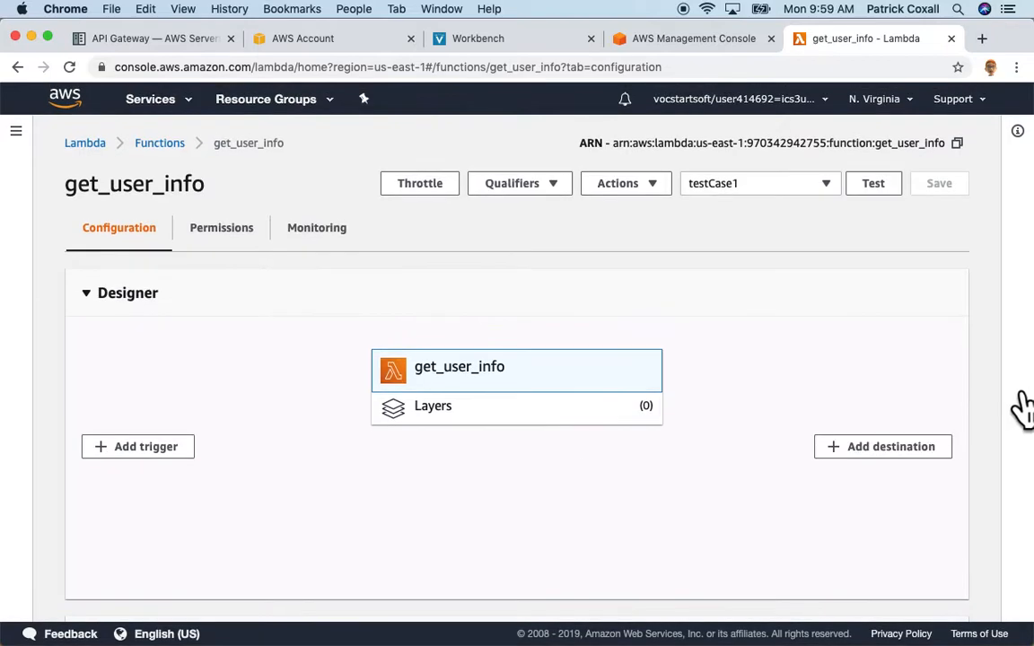
Review the code, pointing out the empty-result fallback on line 48.
scroll(1005, 405, down, 10)
scroll(1006, 405, down, 1)
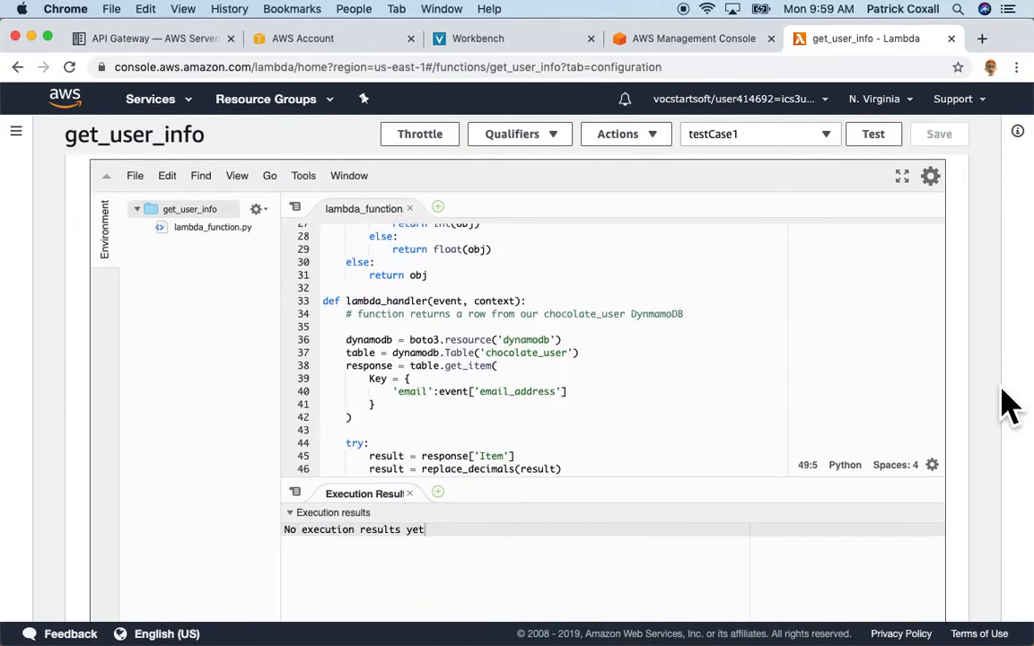
scroll(688, 396, down, 2)
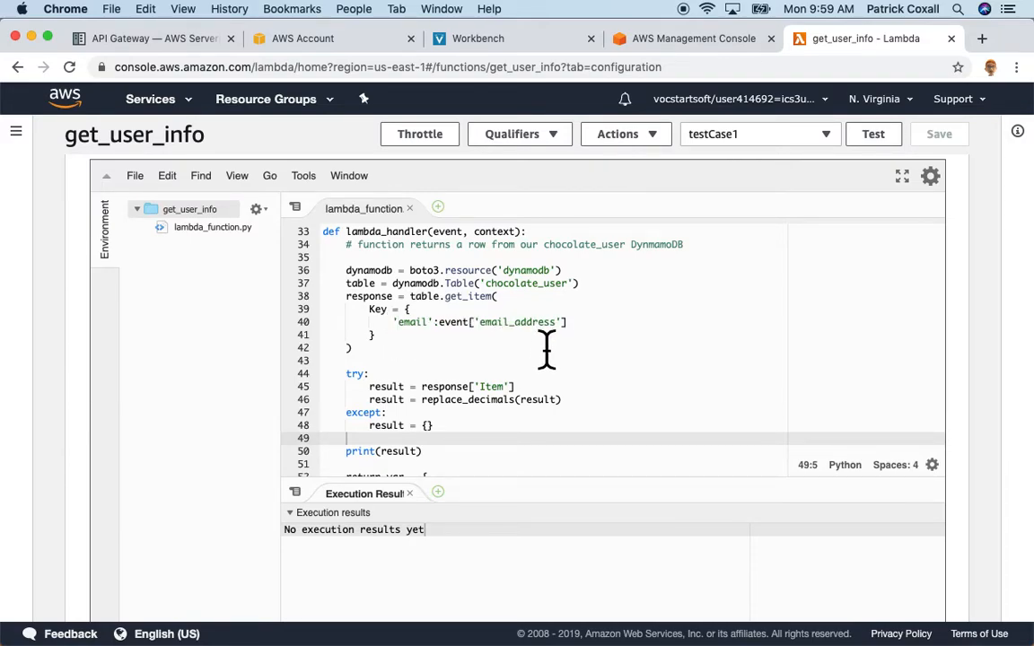
scroll(572, 368, down, 4)
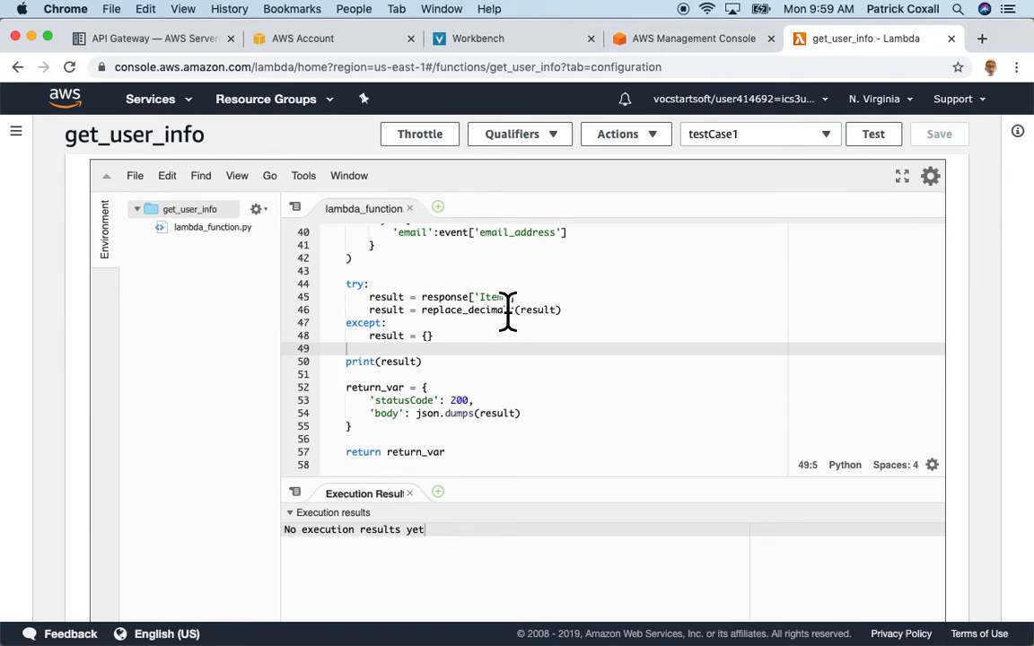
click(457, 337)
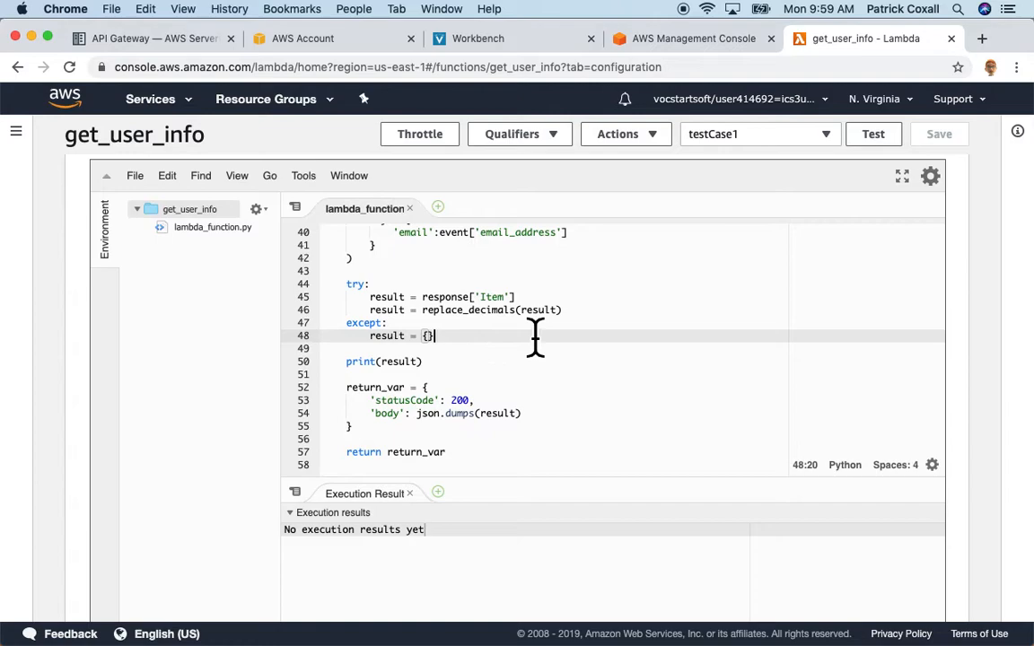
scroll(535, 337, up, 10)
scroll(535, 338, up, 3)
scroll(535, 338, down, 2)
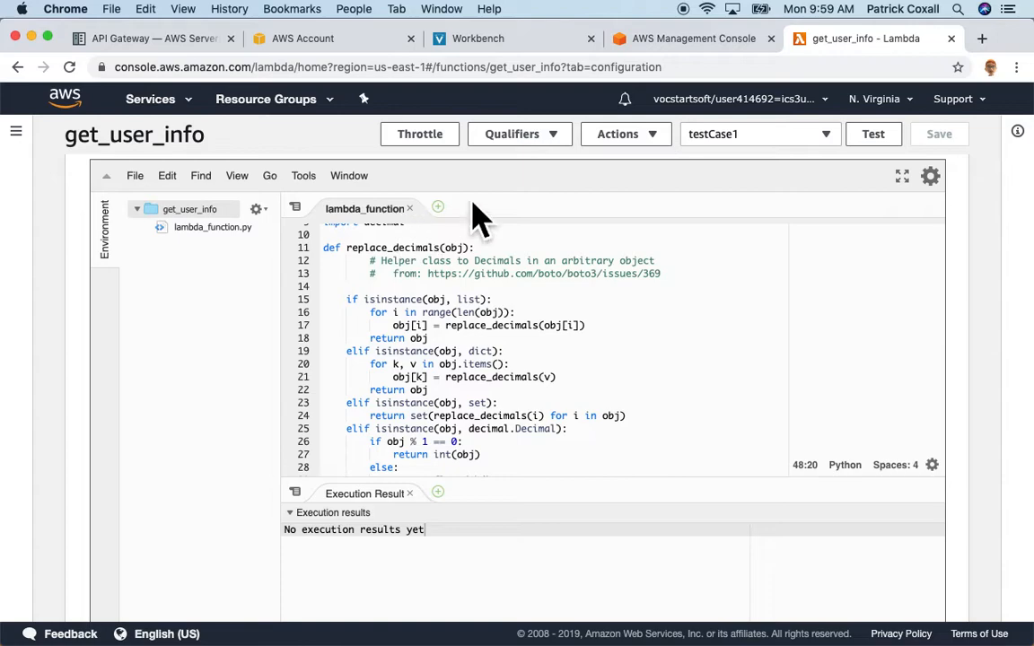
Find API Gateway via an 'api' service search and start building a REST API.
click(682, 49)
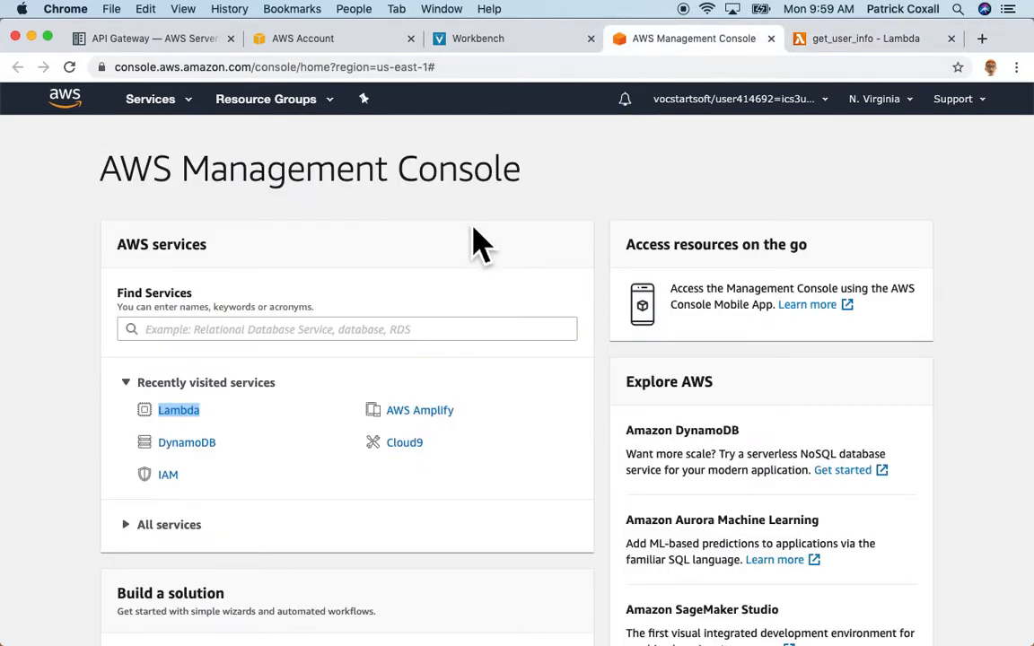
click(492, 250)
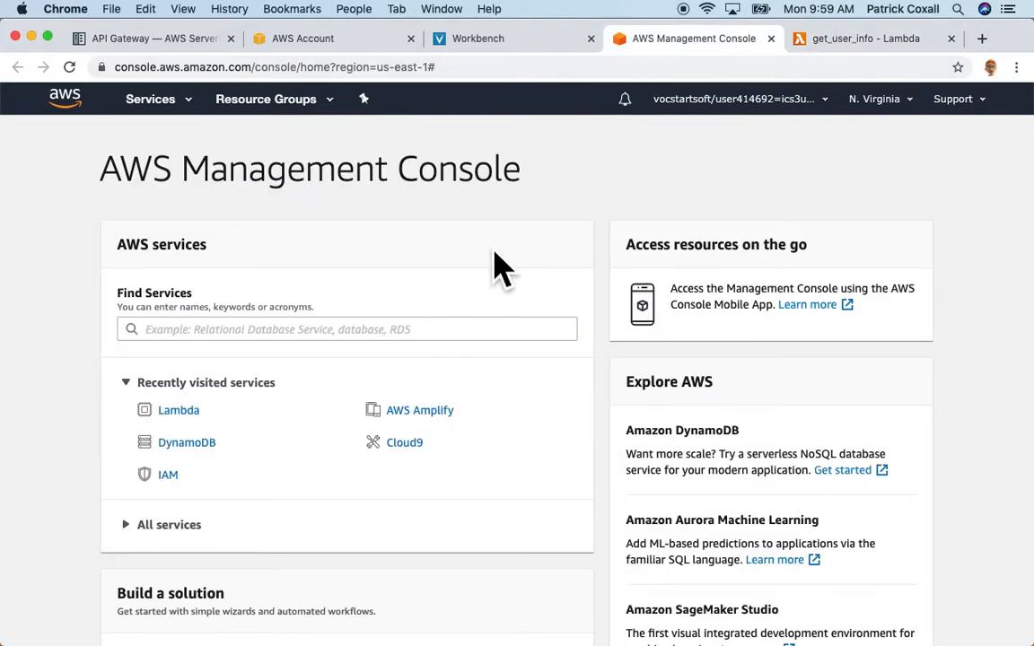
click(212, 347)
text(api)
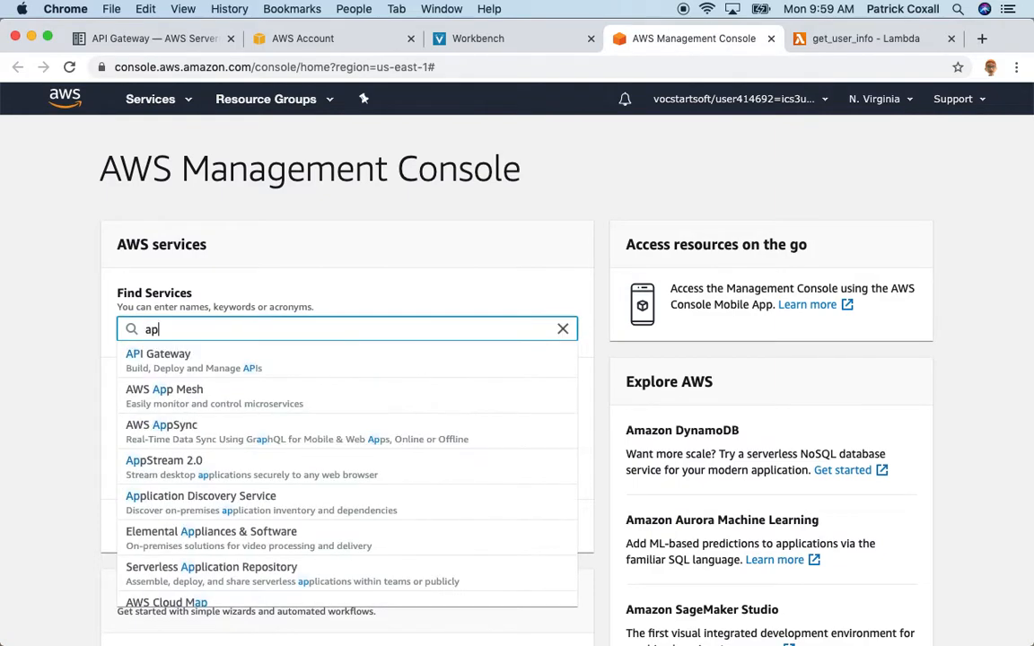
click(166, 363)
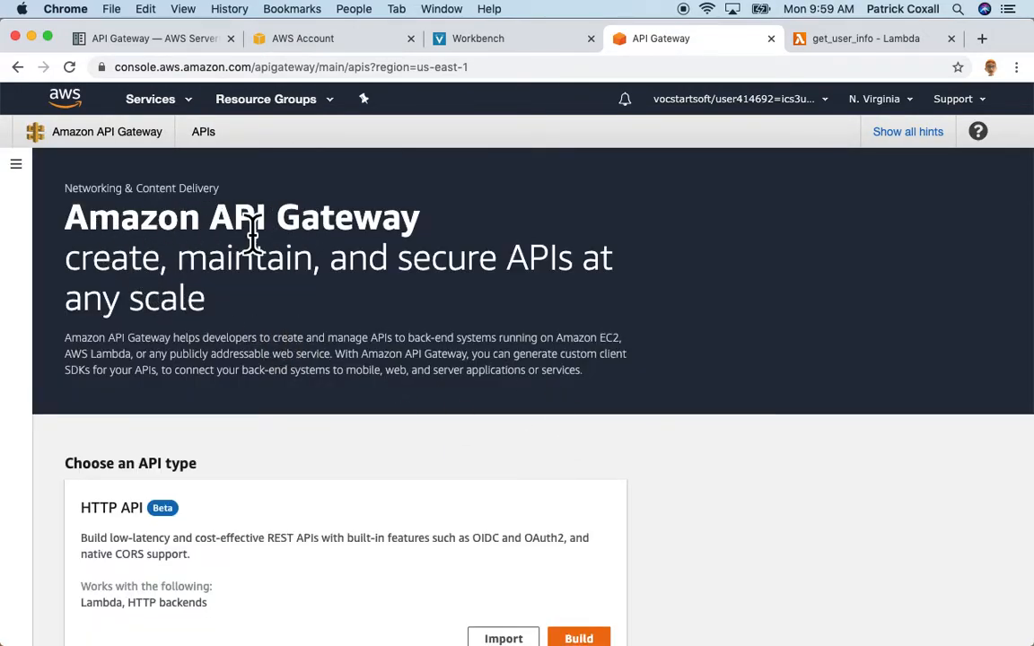
scroll(680, 450, down, 3)
scroll(680, 451, down, 10)
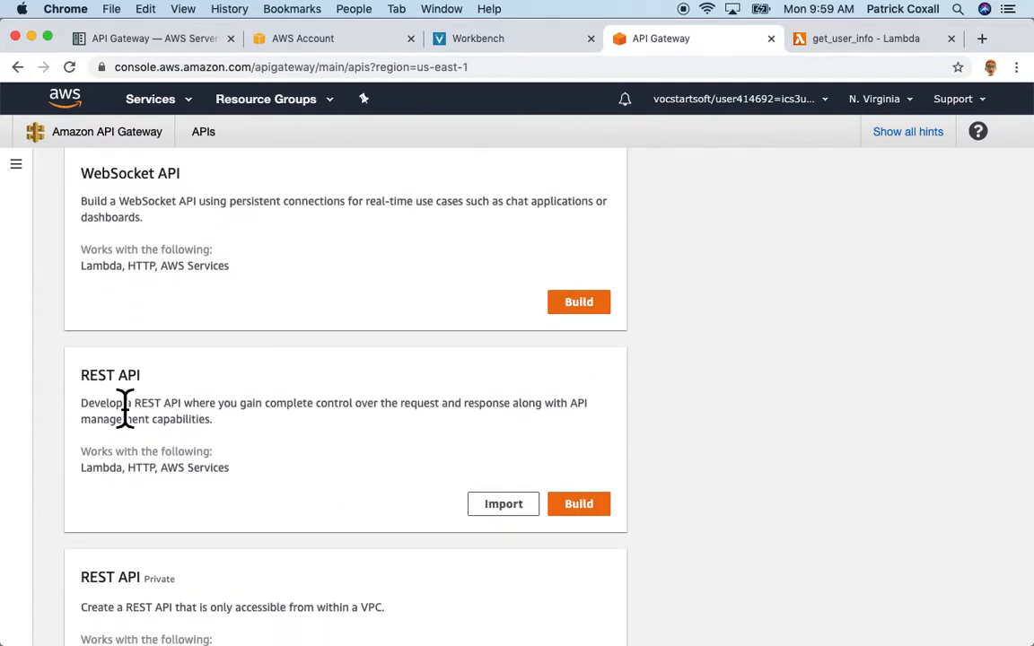
click(610, 520)
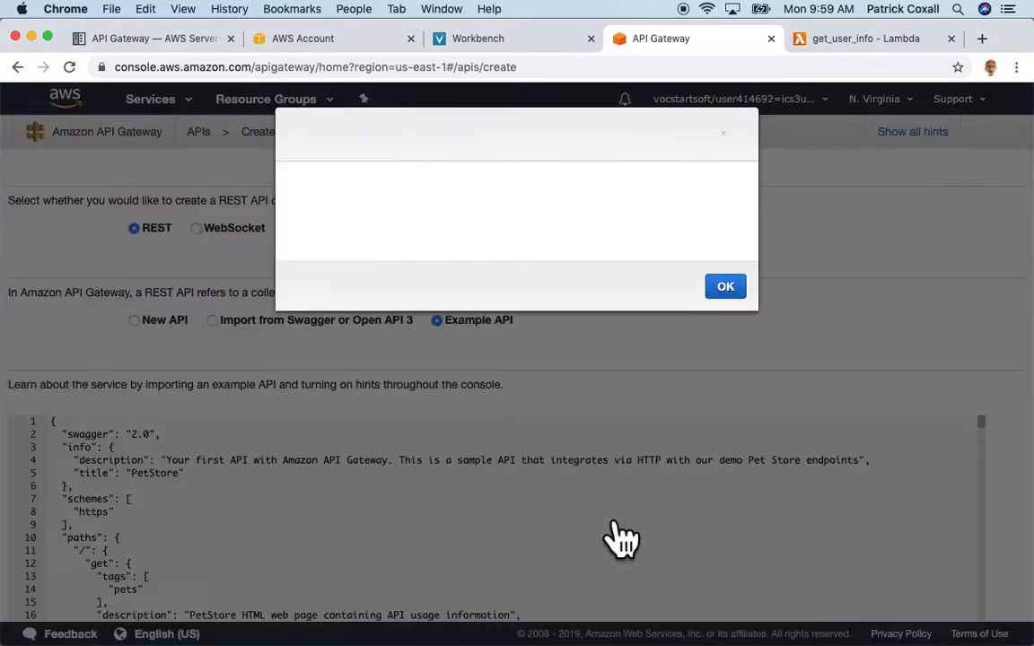
Skip the example API and create blank API get_user_profile with an Edge optimized endpoint.
click(725, 286)
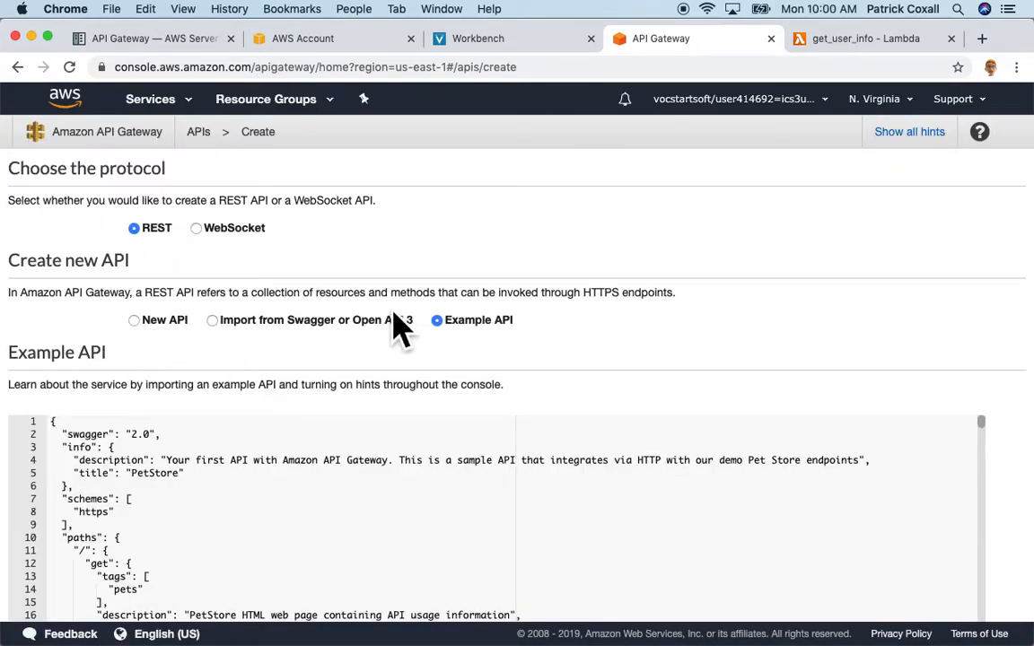
click(144, 329)
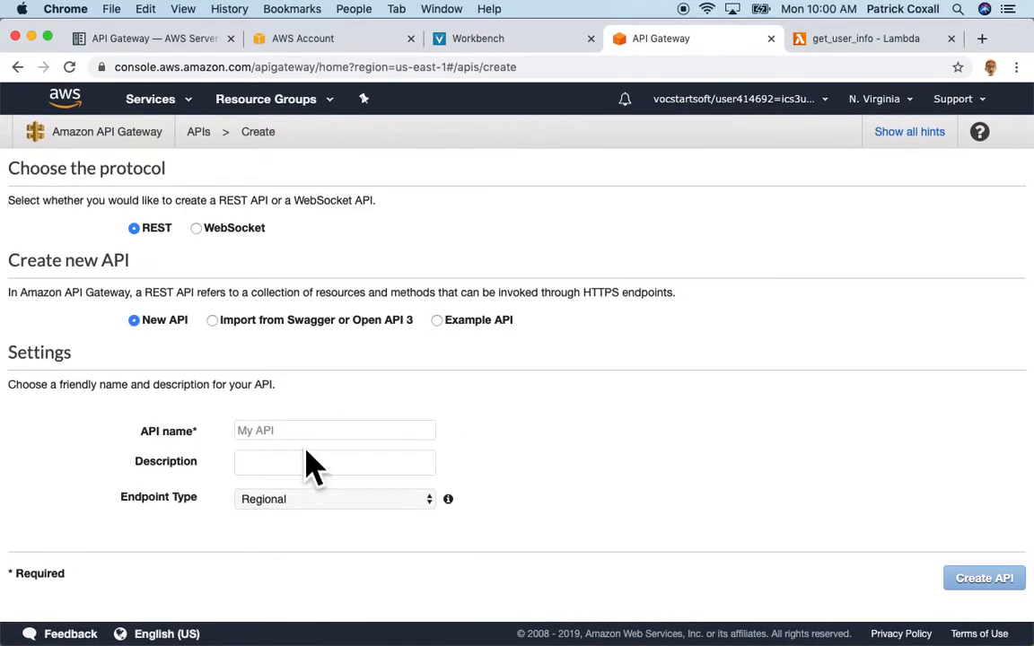
click(305, 434)
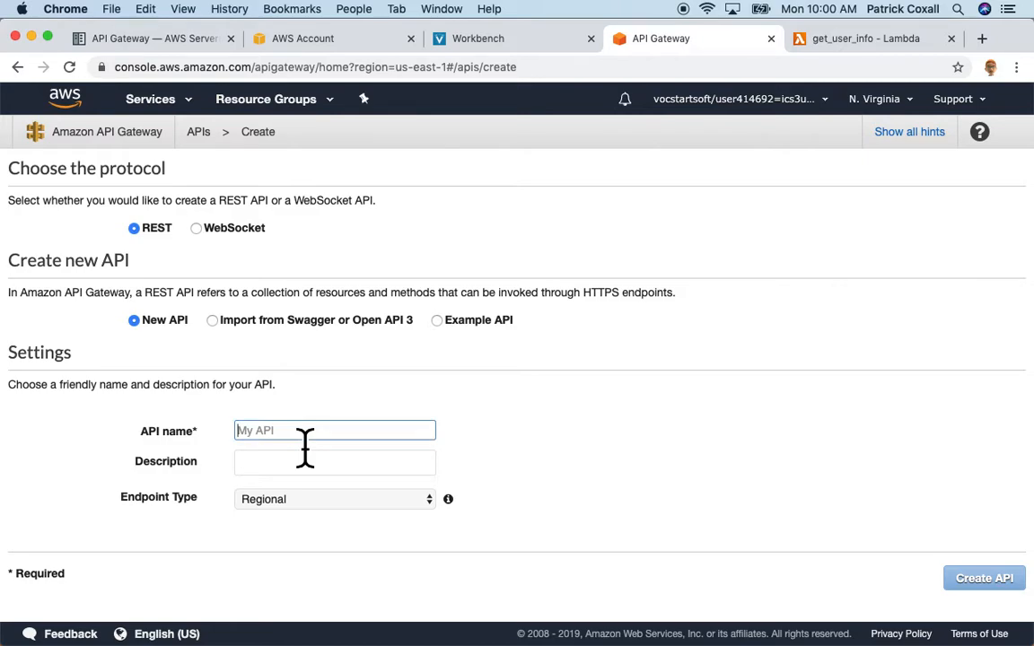
text(get_user_profile)
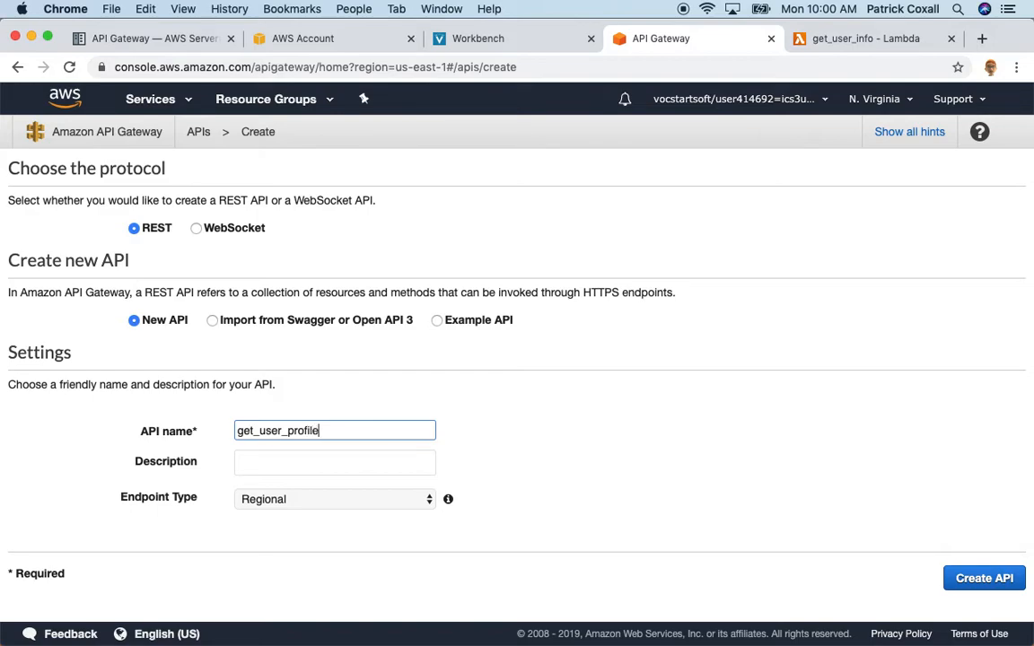
click(283, 468)
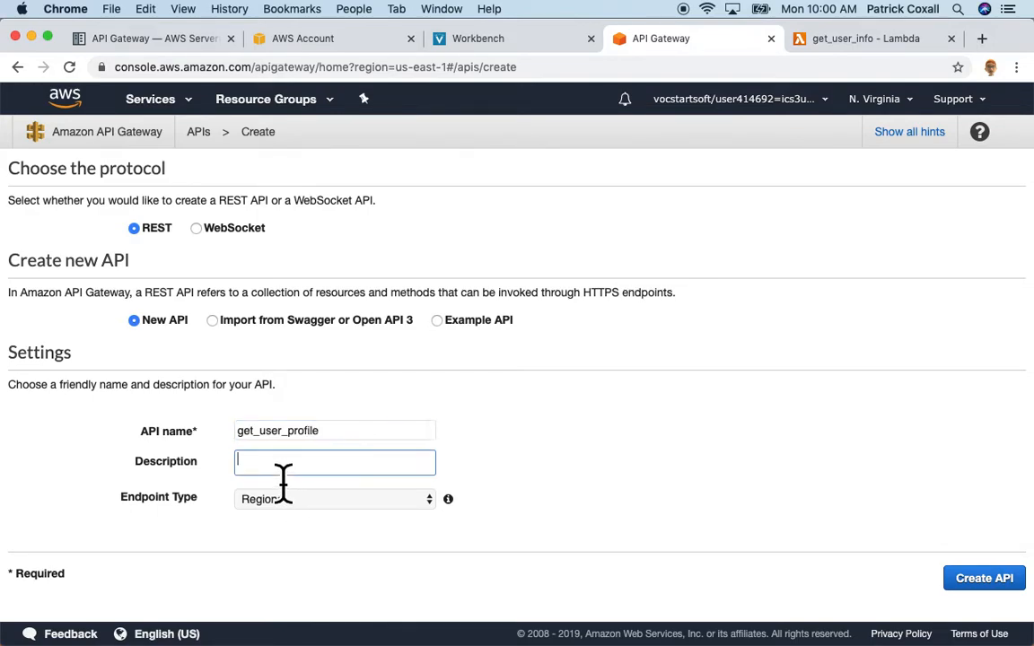
click(427, 503)
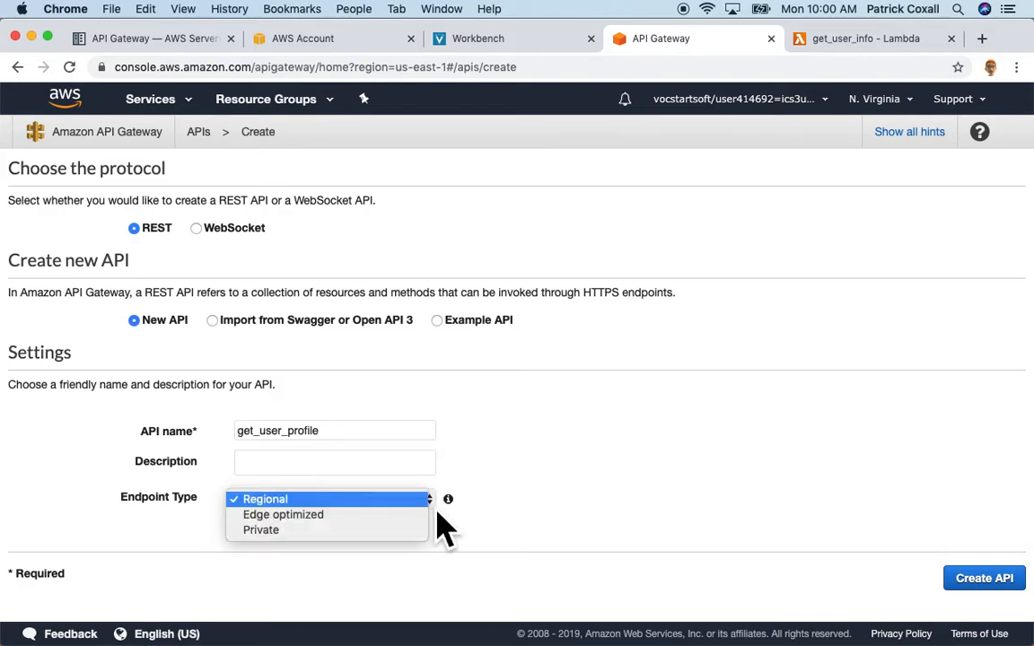
click(326, 519)
mouse_move(458, 510)
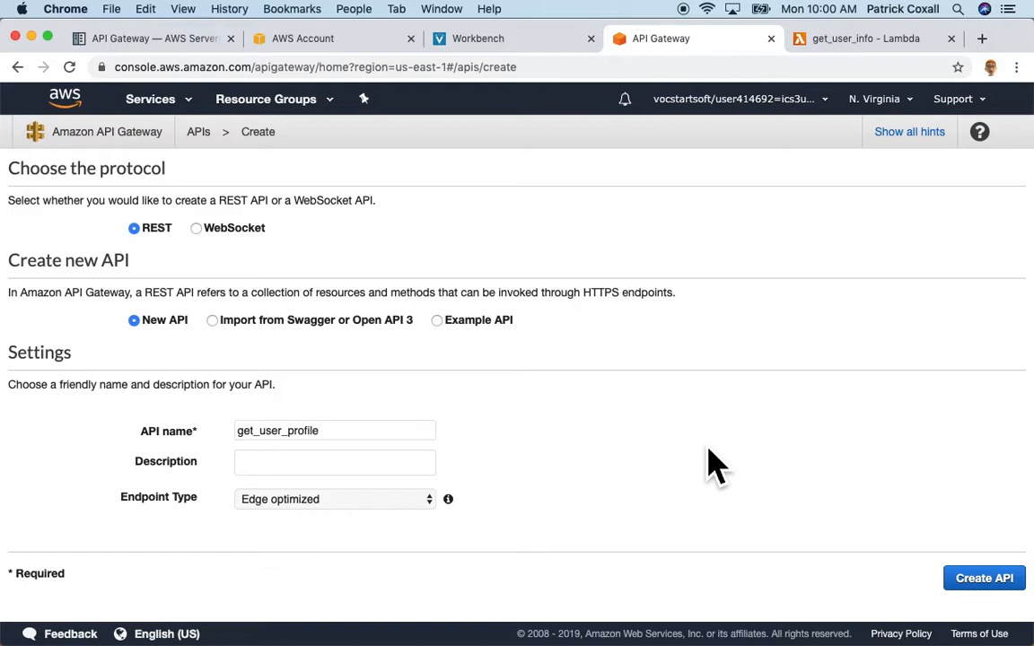
click(996, 585)
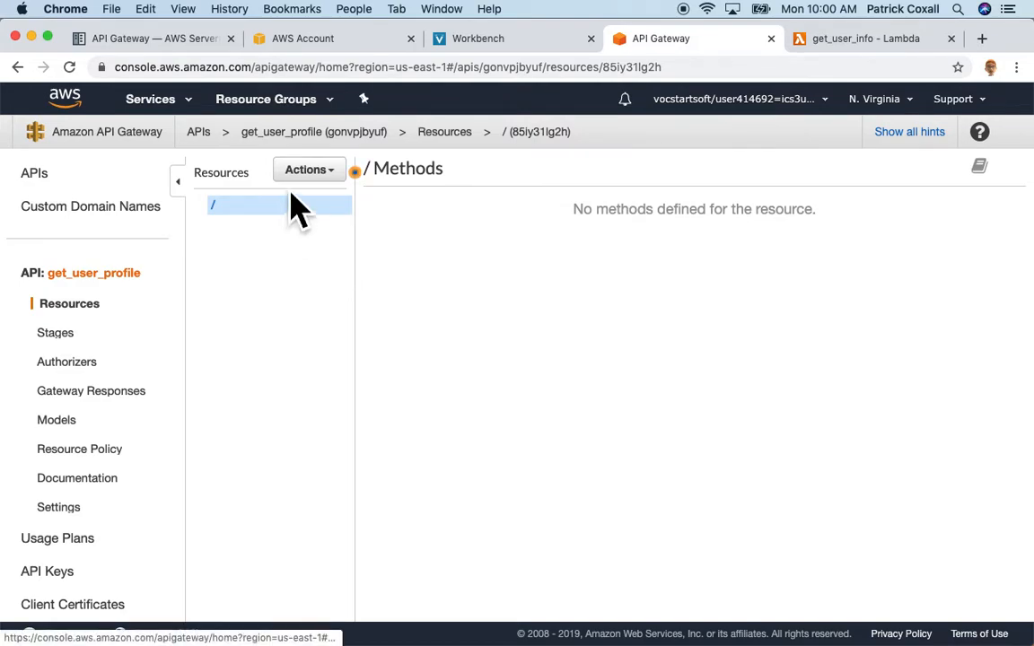
Create child resource user_profile at /user-profile with API Gateway CORS enabled.
click(342, 176)
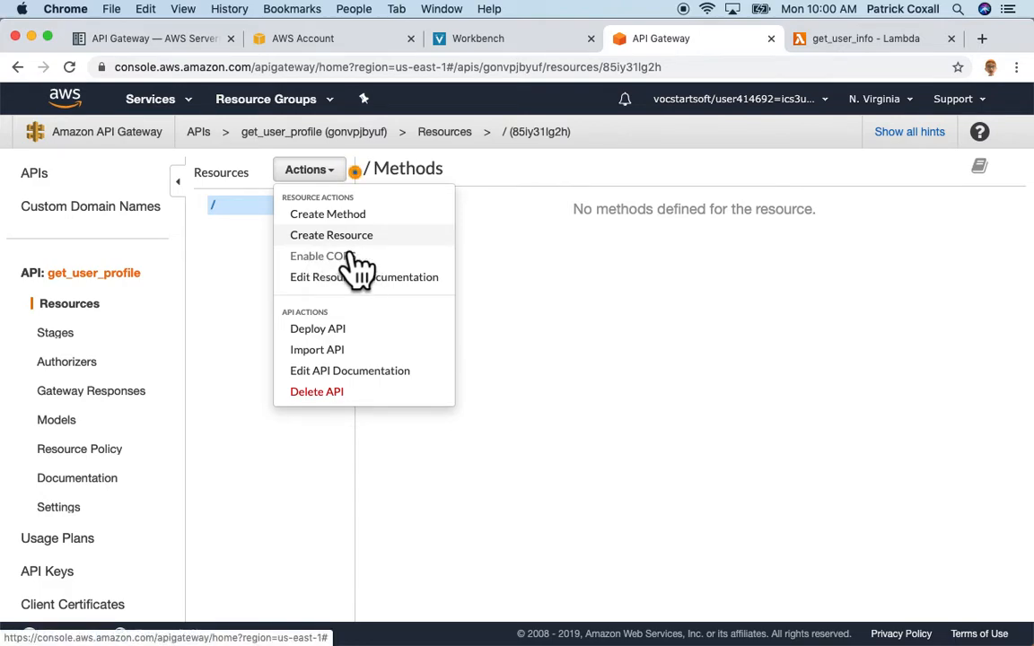
click(352, 244)
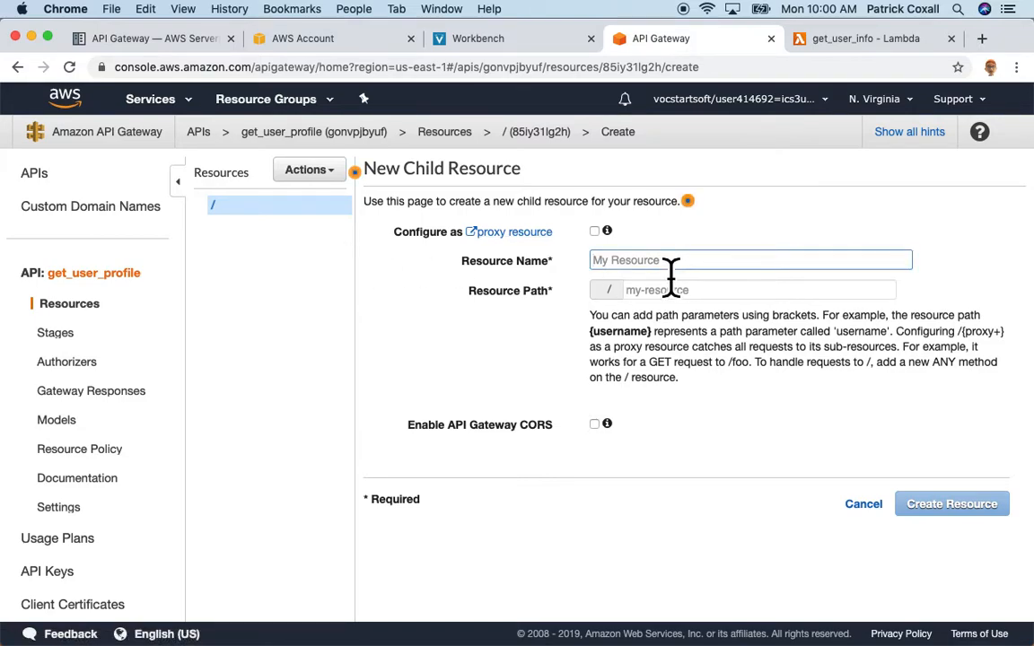
text(user_profile)
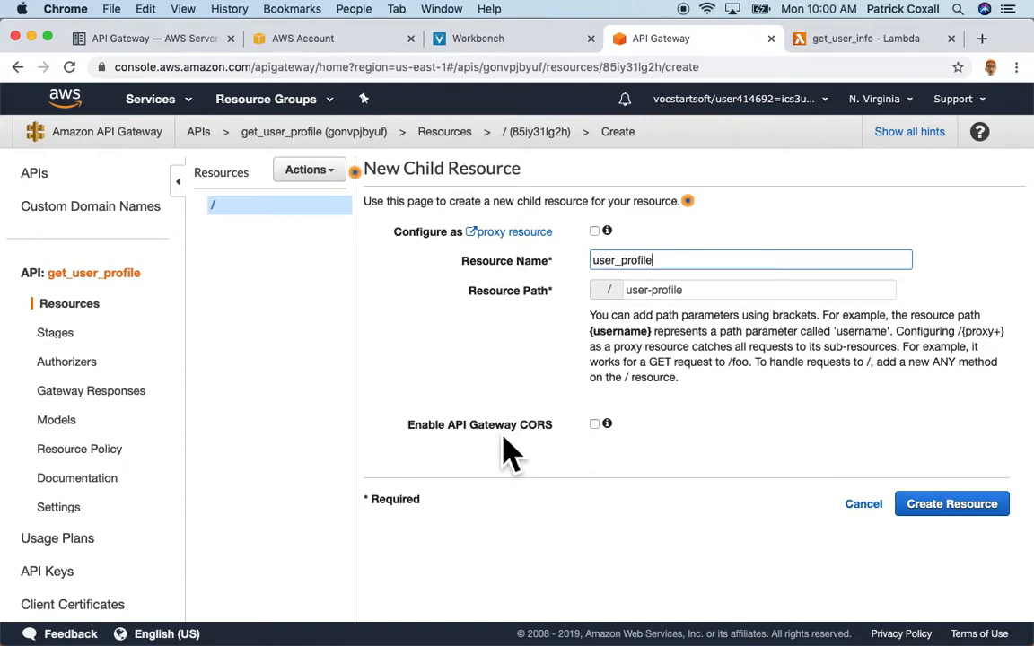
click(594, 424)
mouse_move(615, 433)
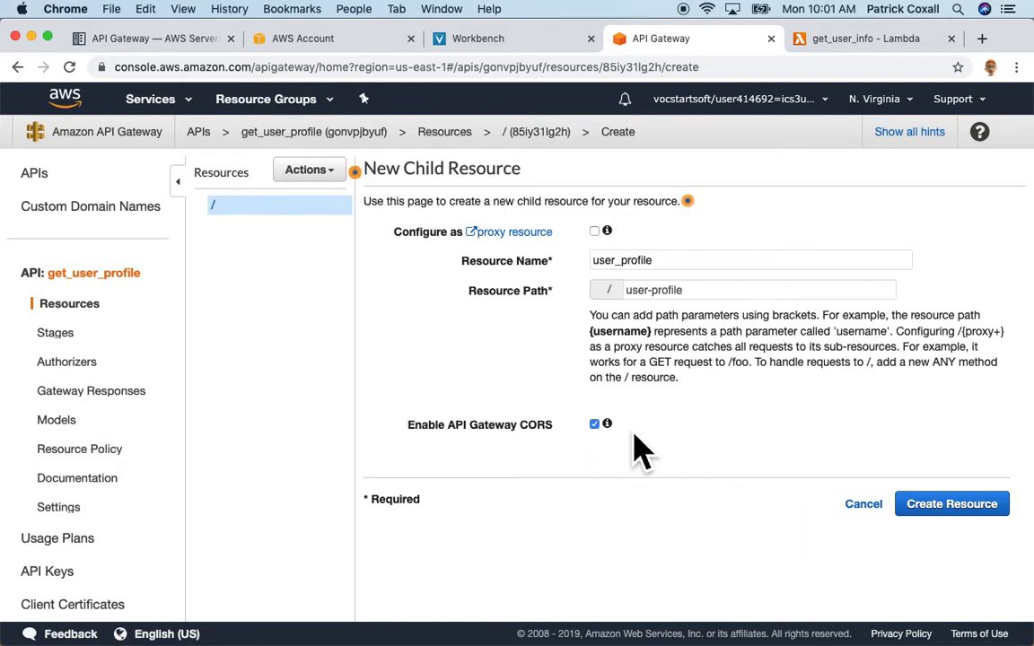
click(961, 512)
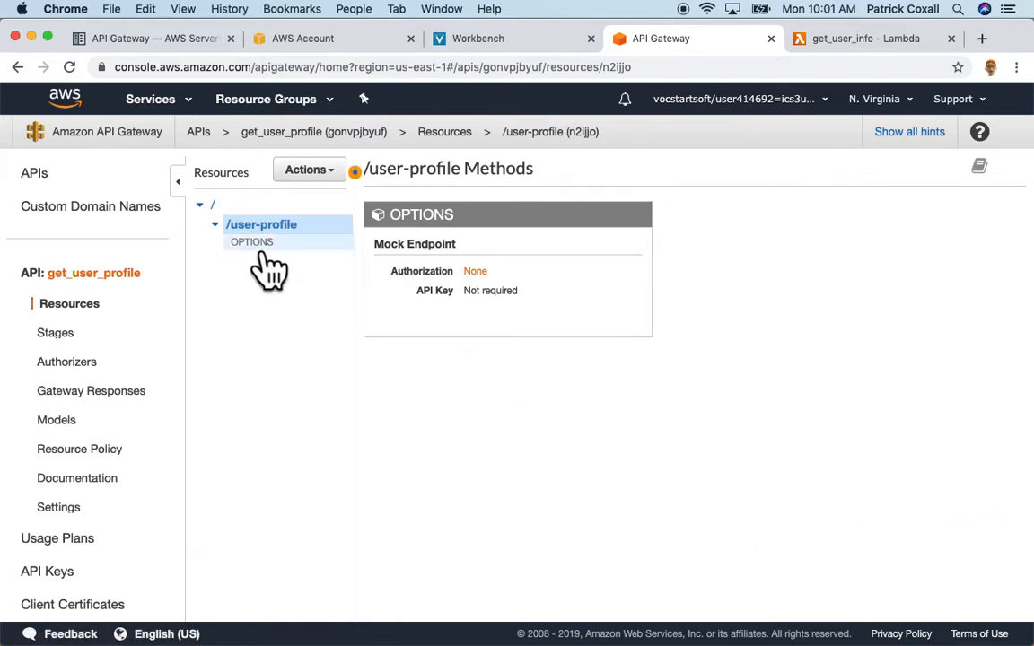
Add a GET method to the /user-profile resource.
click(342, 176)
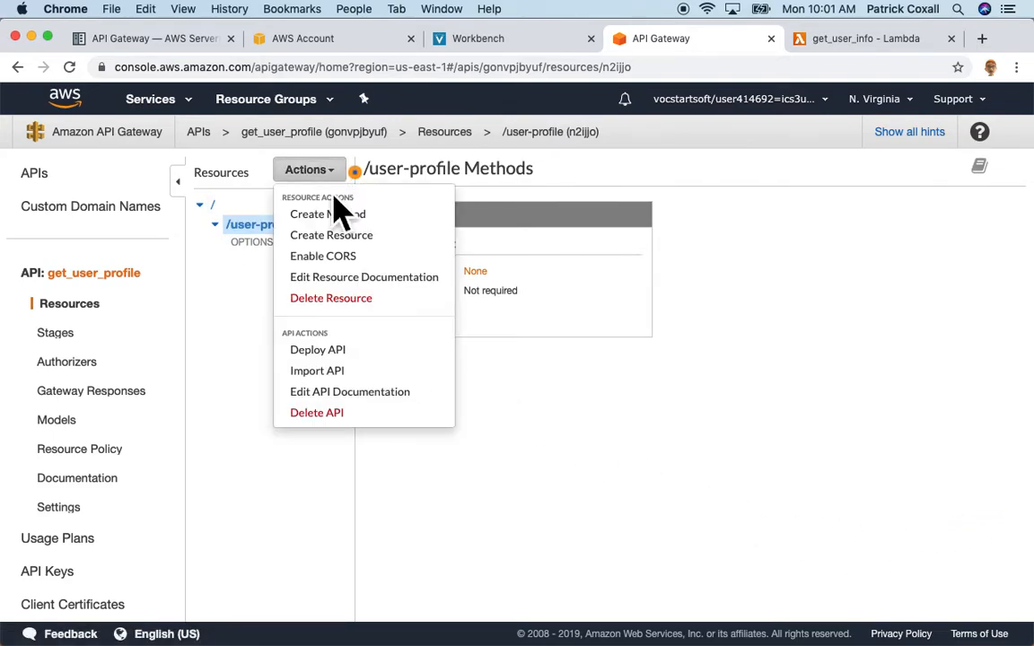
click(346, 215)
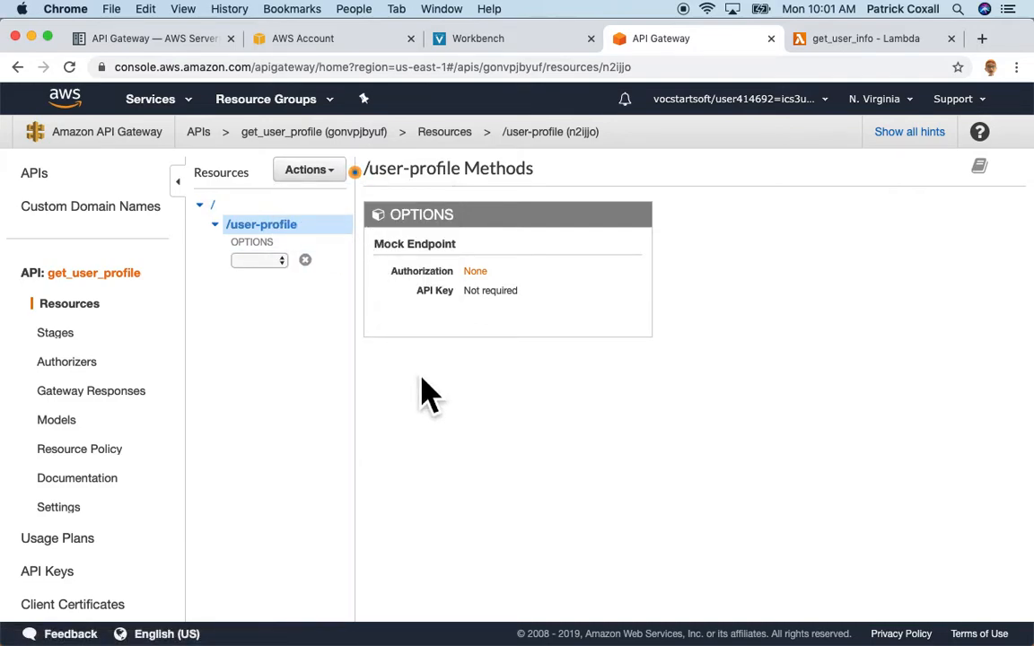
click(282, 261)
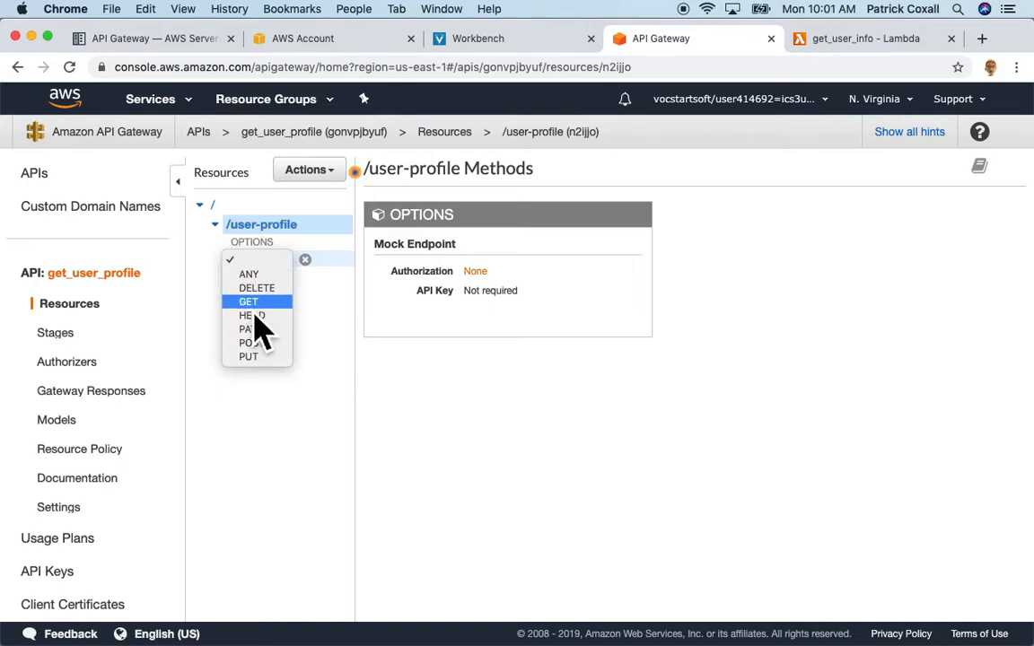
click(257, 302)
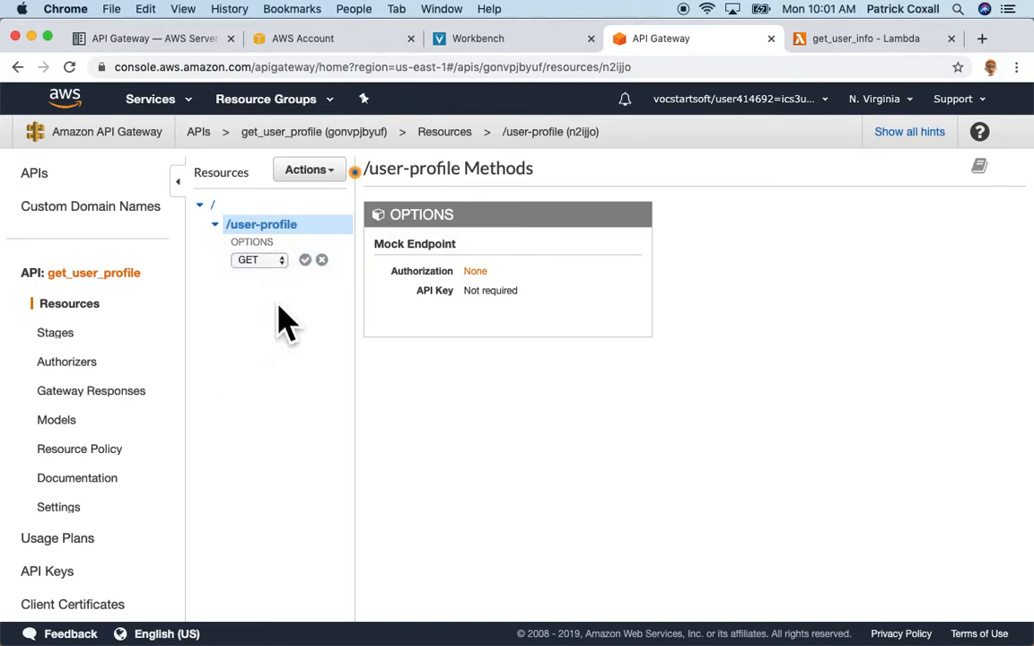
click(305, 259)
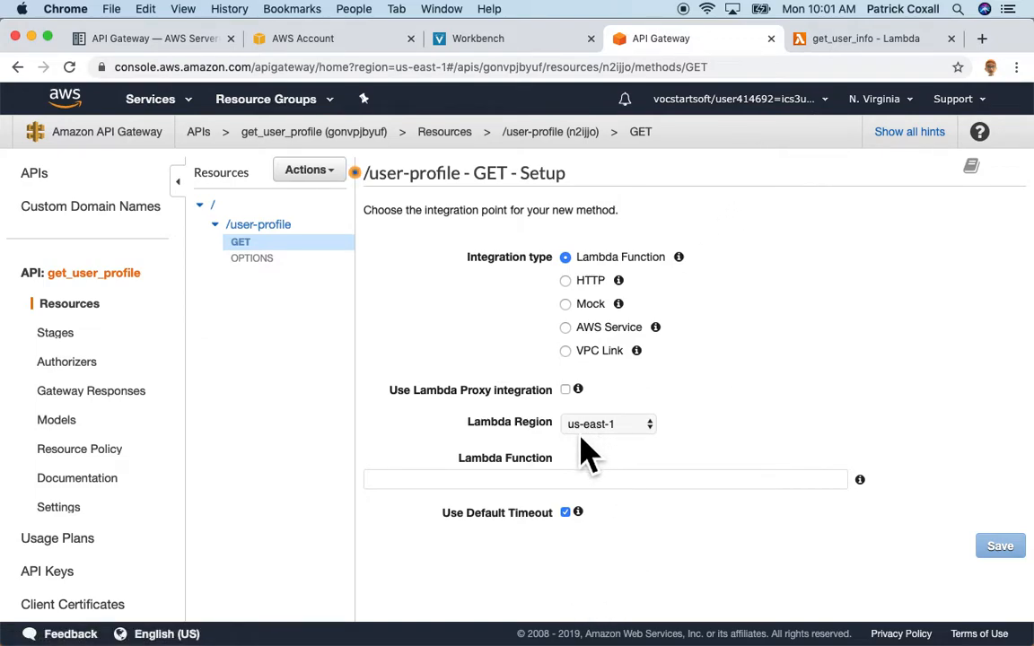
Integrate GET with the get_user_info Lambda function and grant API Gateway invoke permission.
click(646, 485)
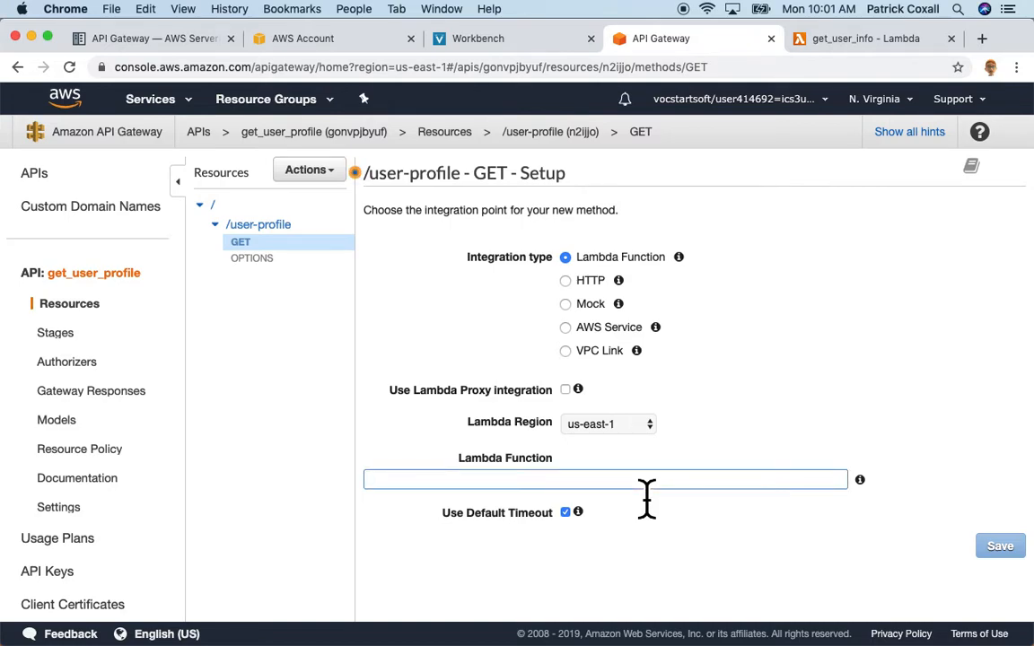
text(g)
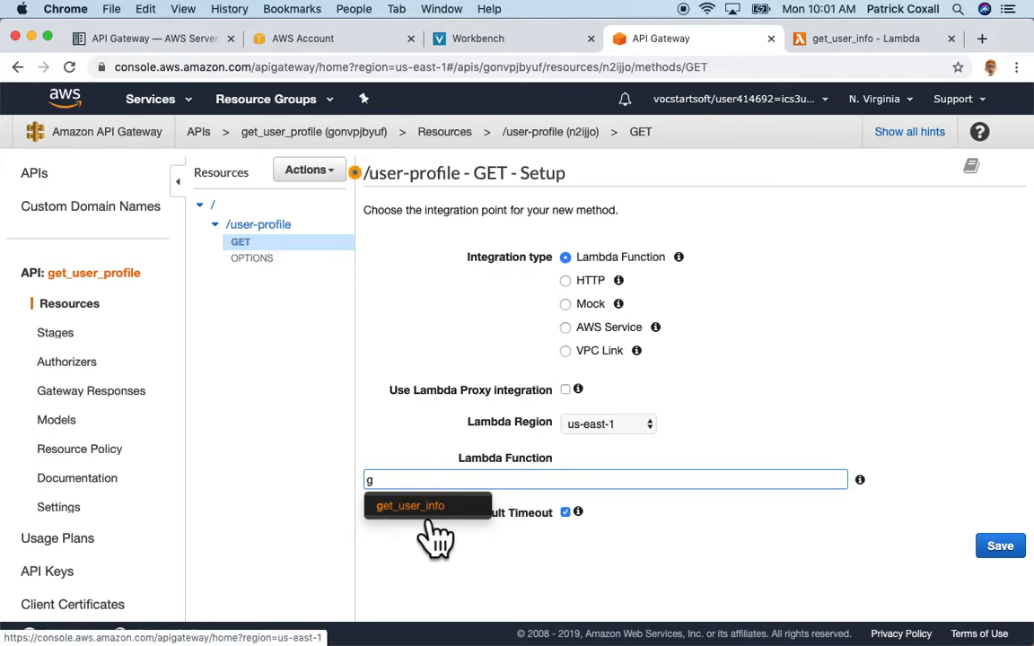
click(430, 512)
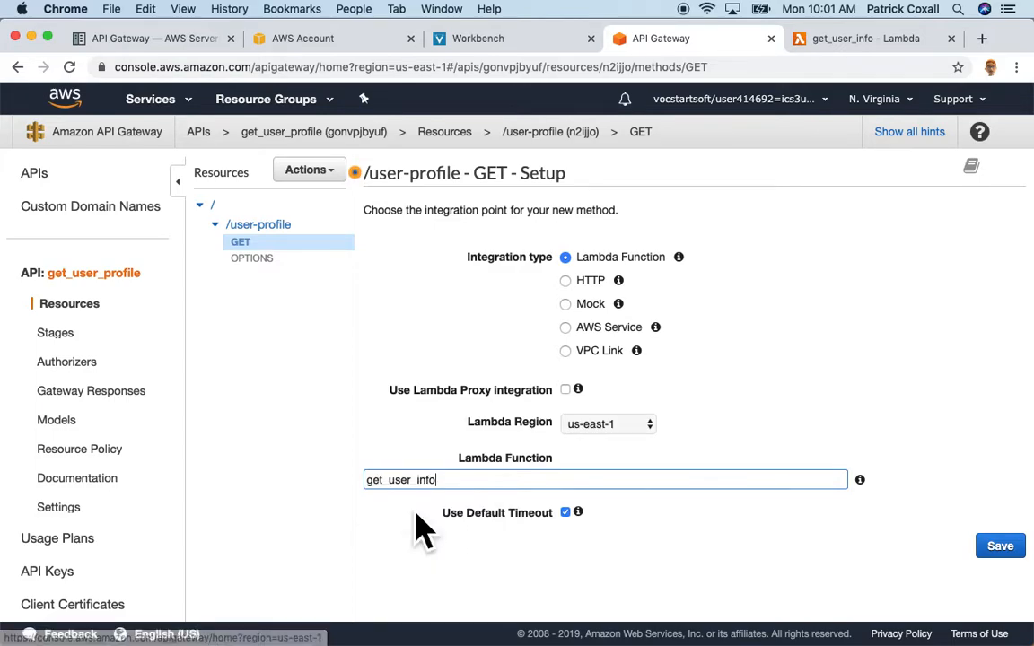
click(998, 546)
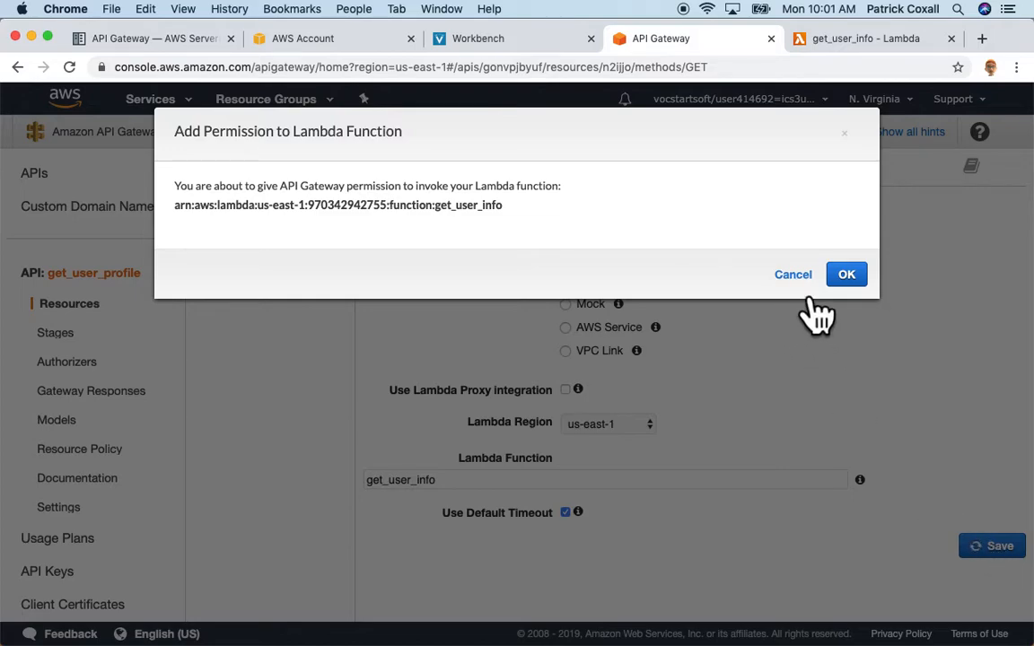
click(848, 276)
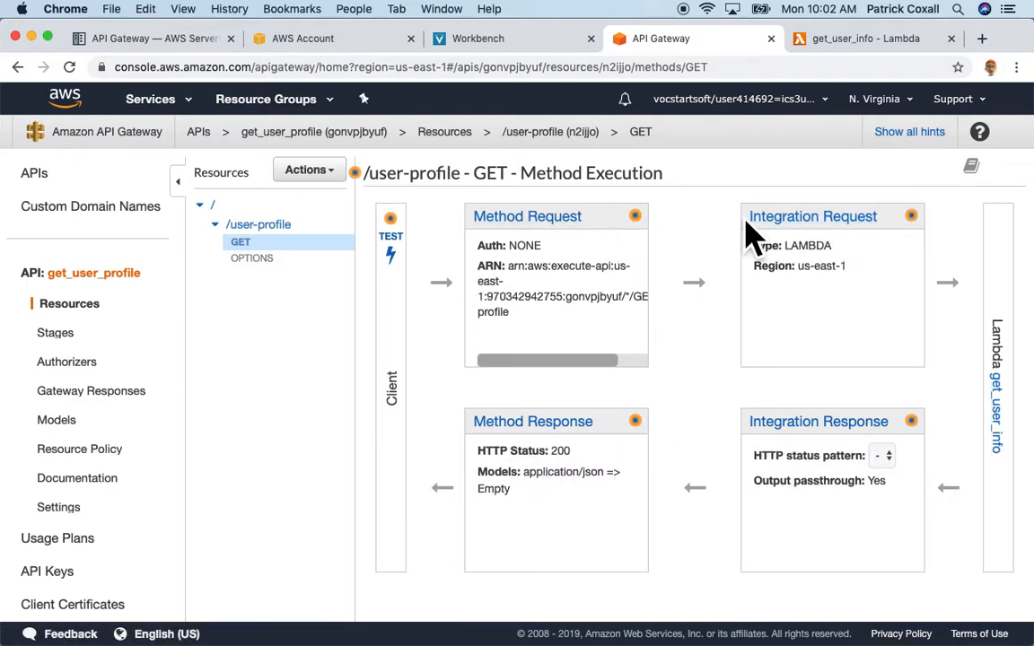
Open the GET integration request and expand its Mapping Templates section.
click(808, 251)
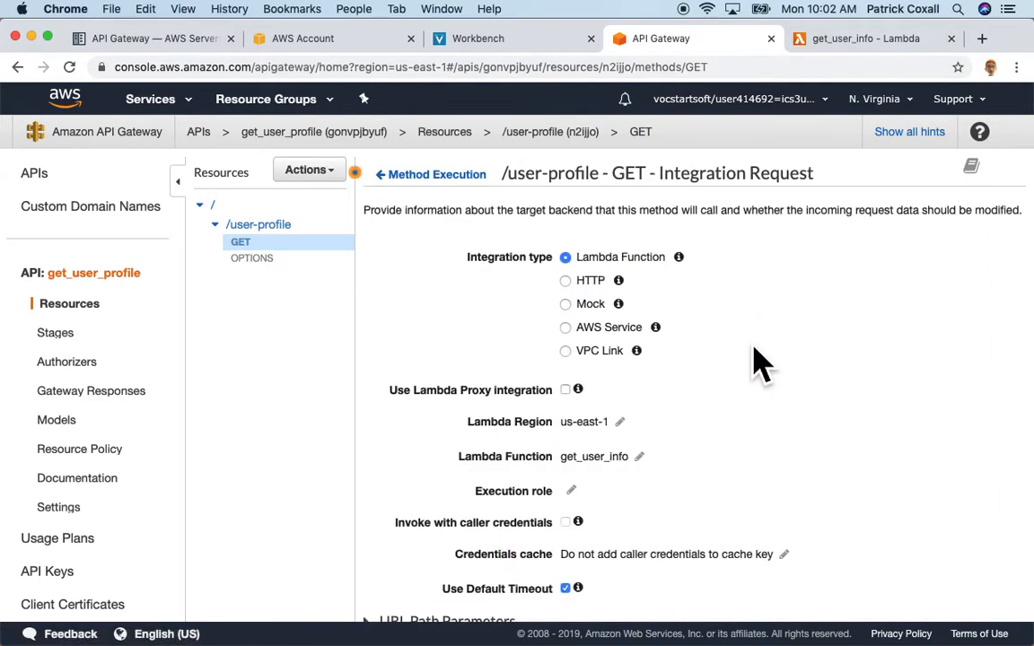
scroll(758, 364, down, 5)
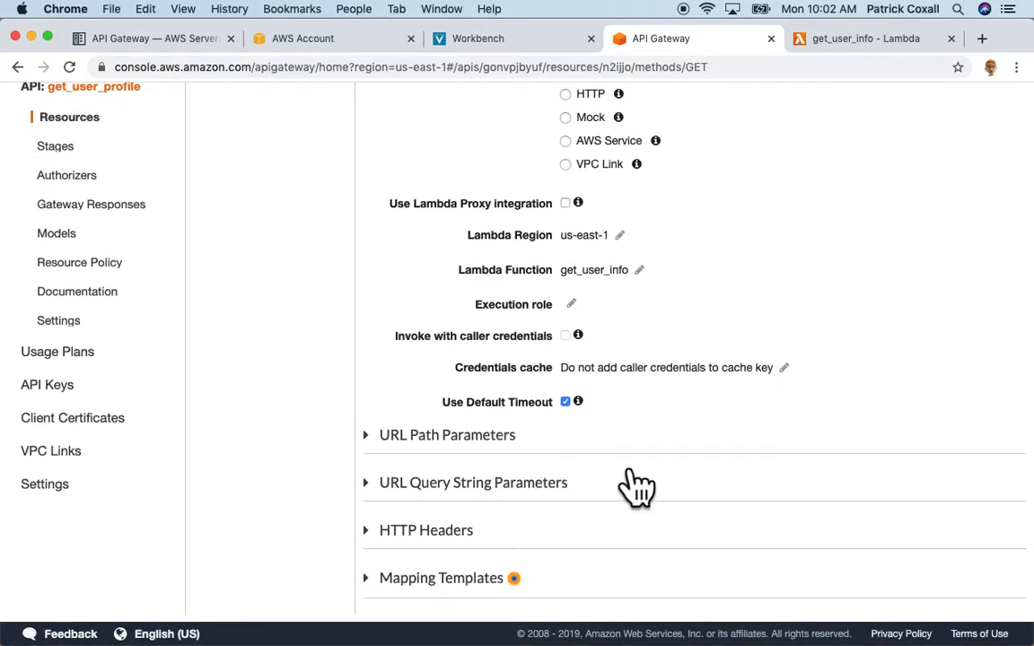
click(458, 582)
scroll(731, 507, down, 5)
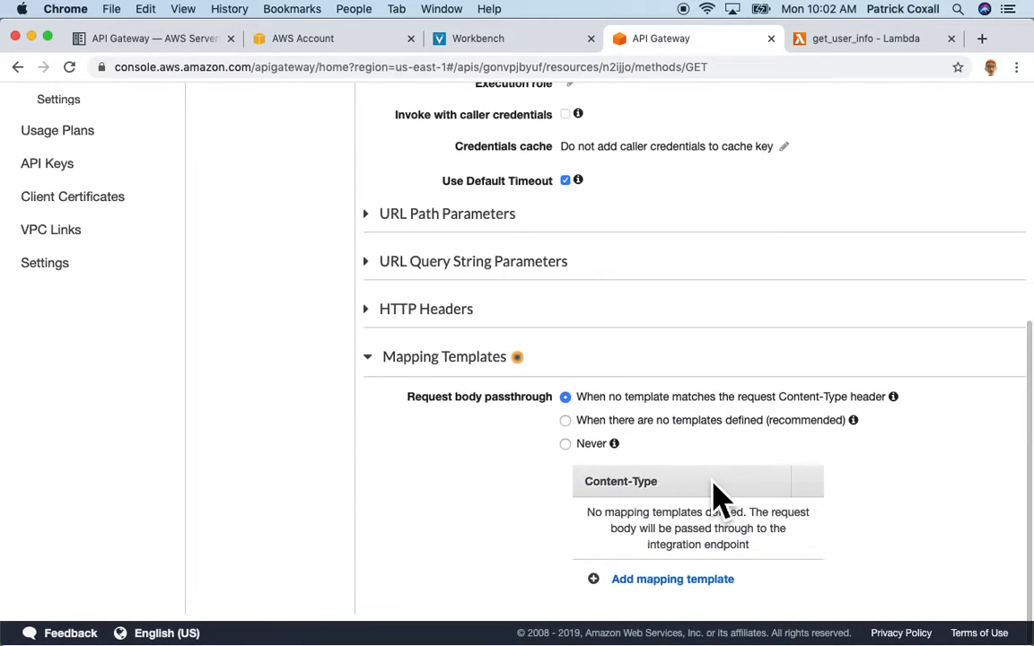
Check the get_user_info handler code, which looks up users by event['email_address'].
click(843, 47)
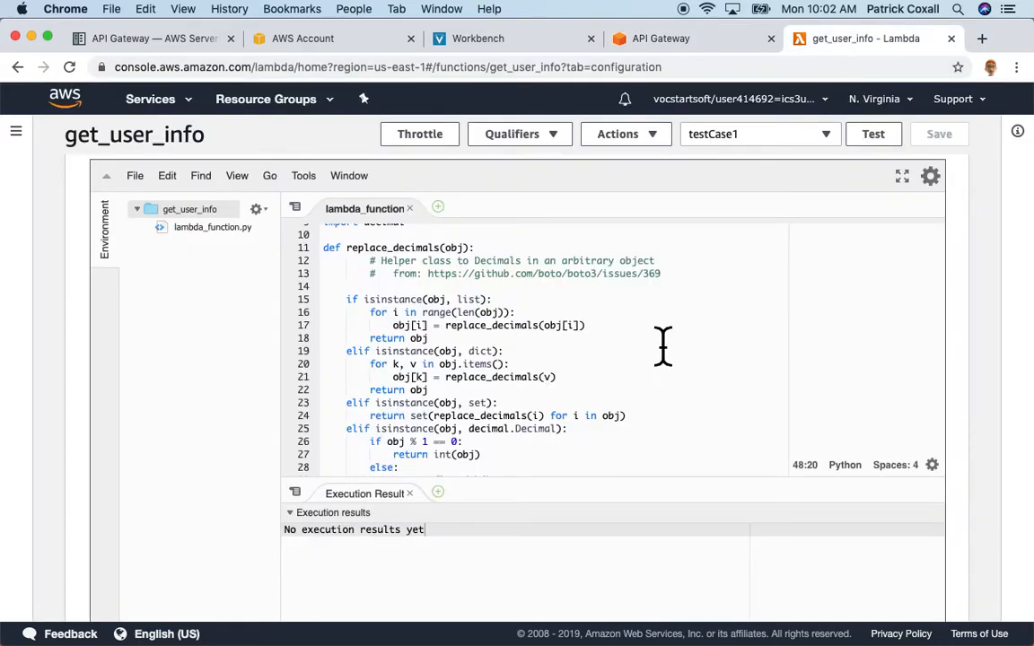
scroll(662, 341, up, 3)
scroll(663, 341, down, 10)
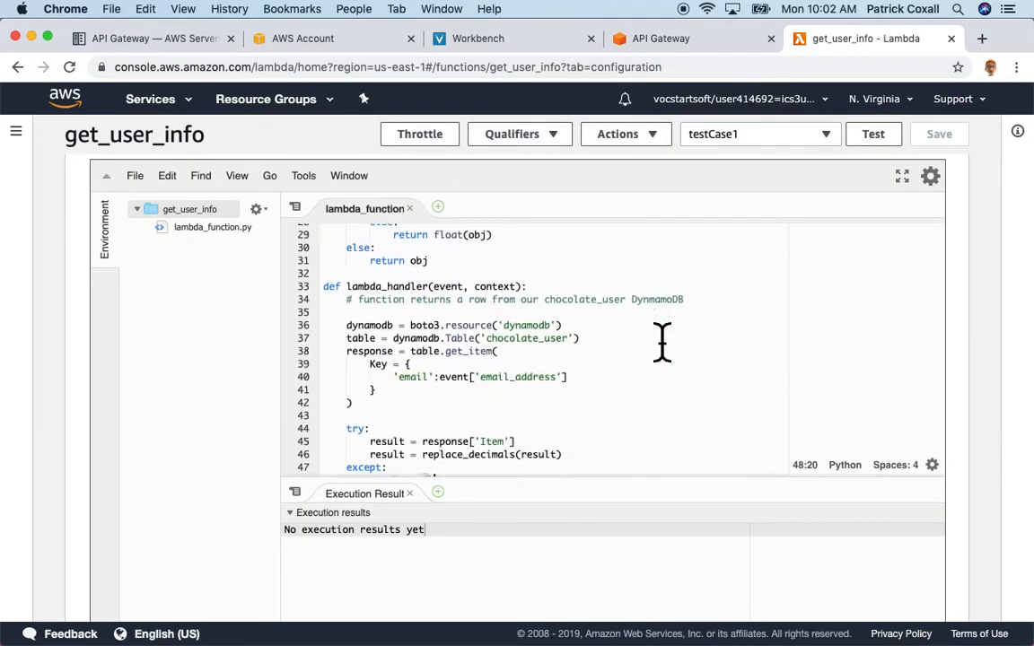
scroll(662, 341, up, 1)
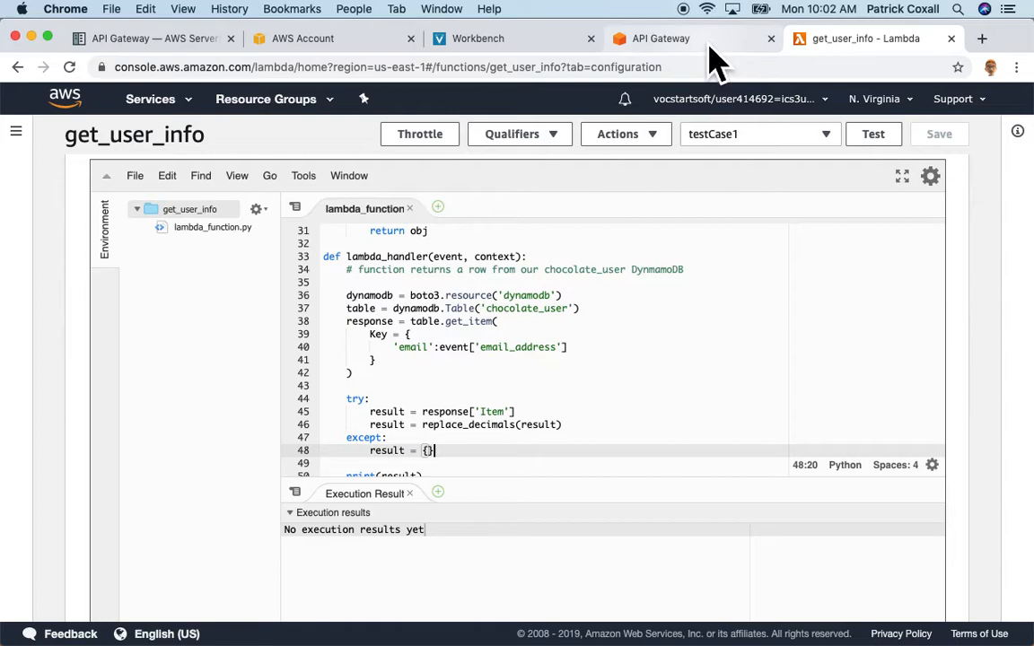
click(646, 43)
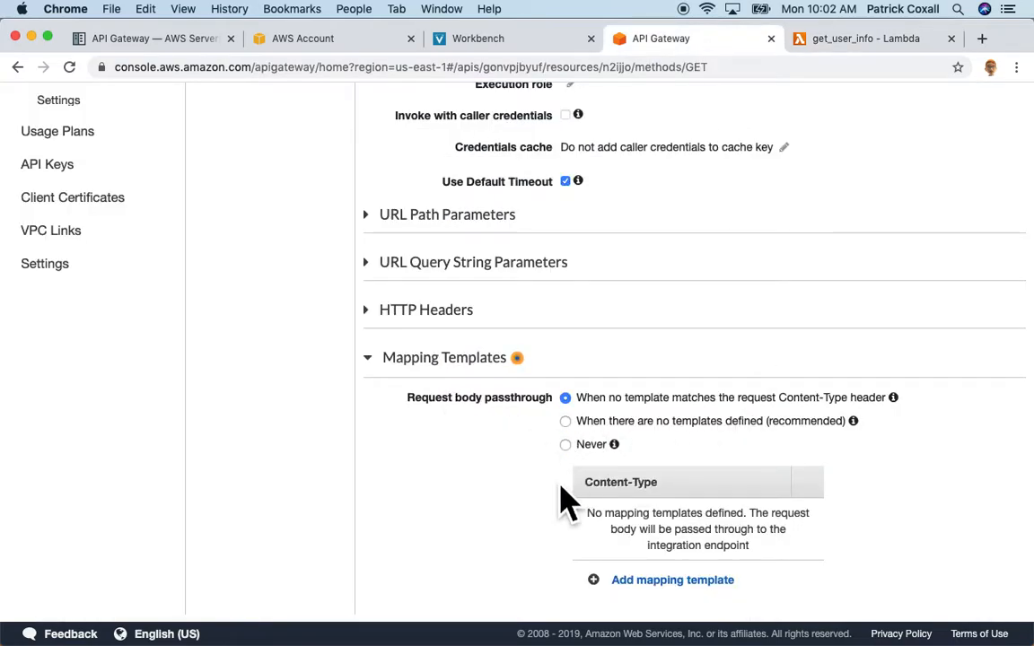
Add an application/json mapping template, restricting passthrough to defined content types.
click(673, 593)
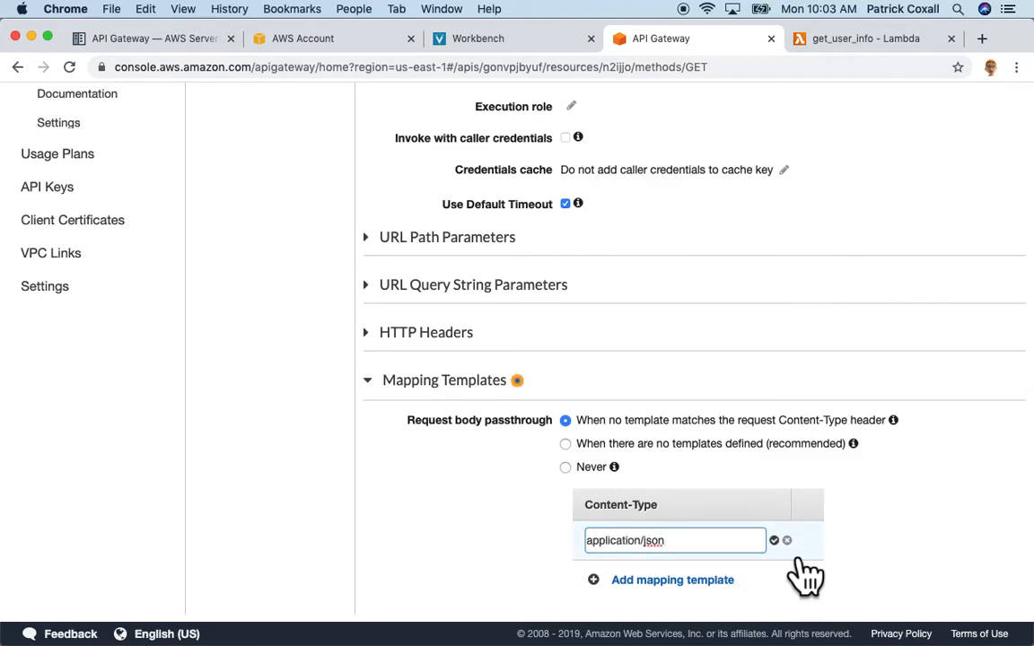
click(775, 541)
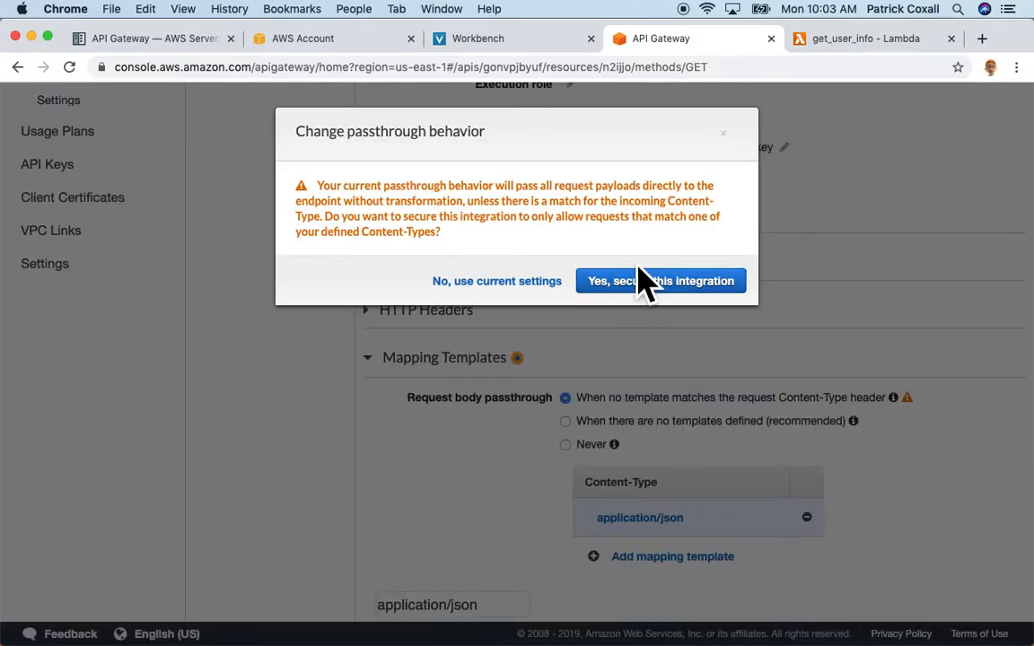
click(652, 289)
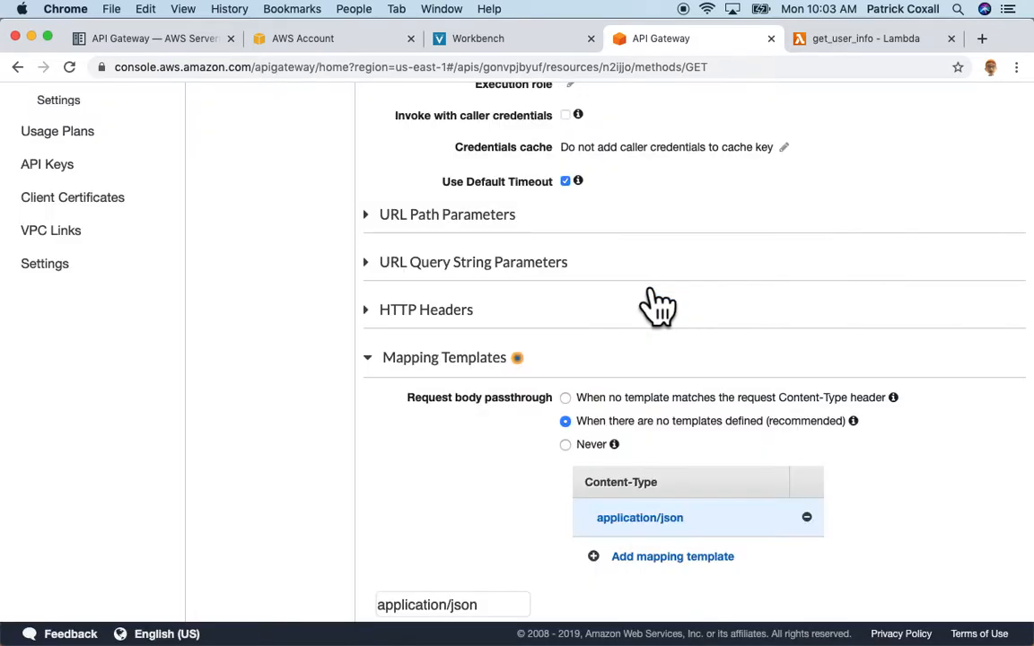
scroll(777, 404, down, 5)
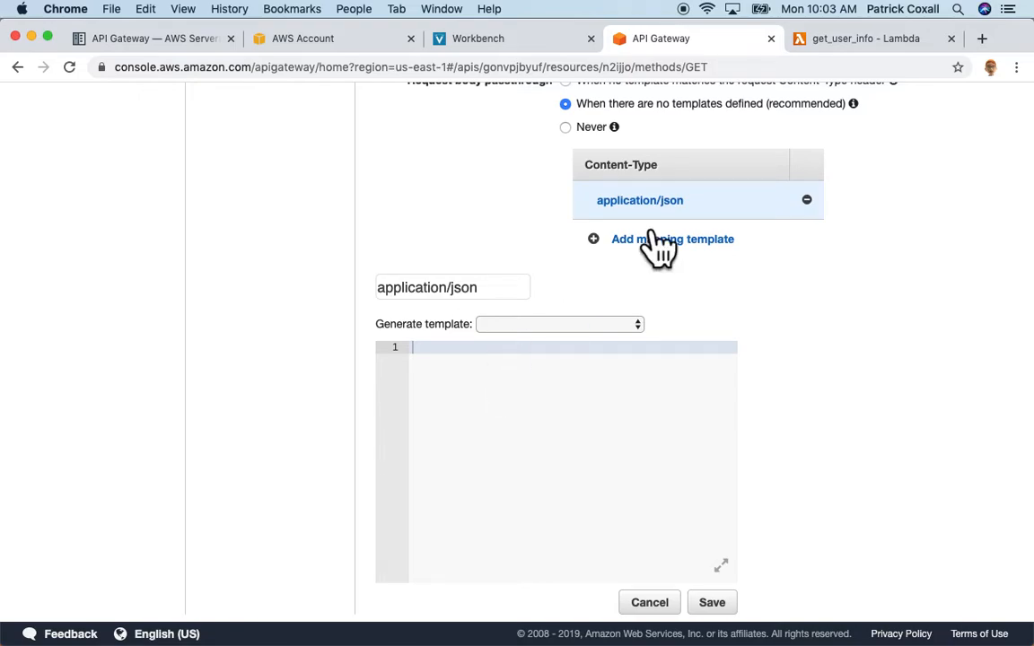
Paste the template mapping user_email to email_address, checking it against the handler, and save.
click(847, 40)
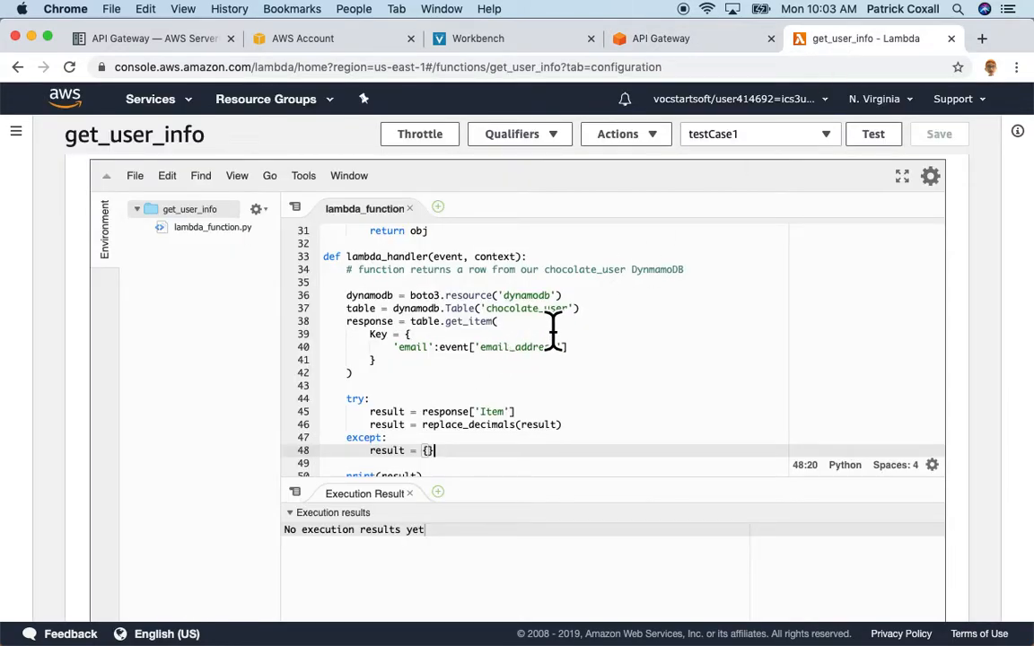
double_click(449, 257)
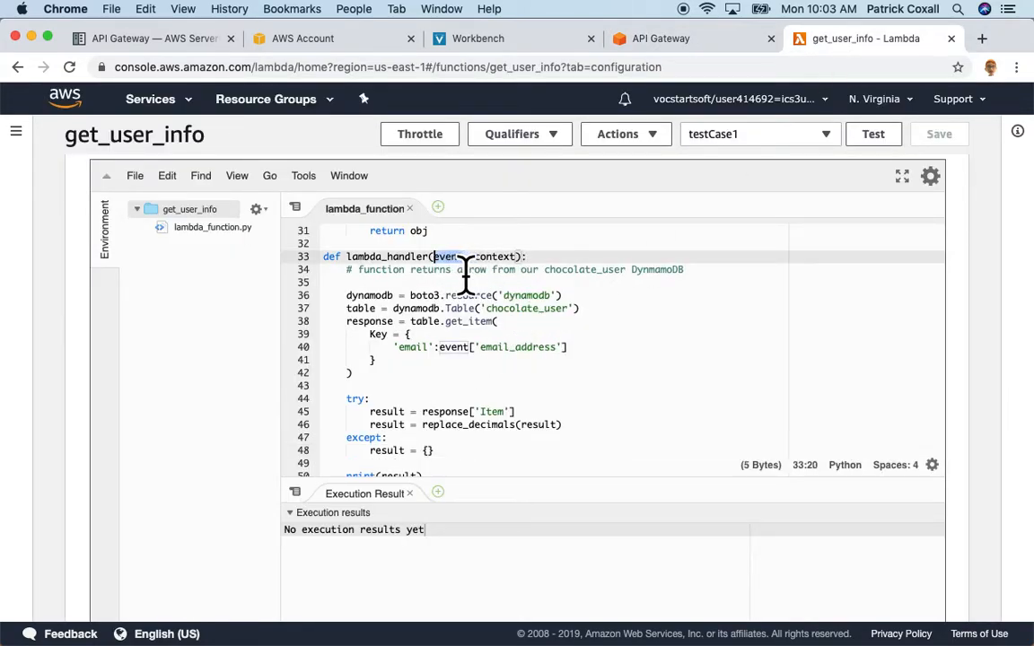
click(679, 43)
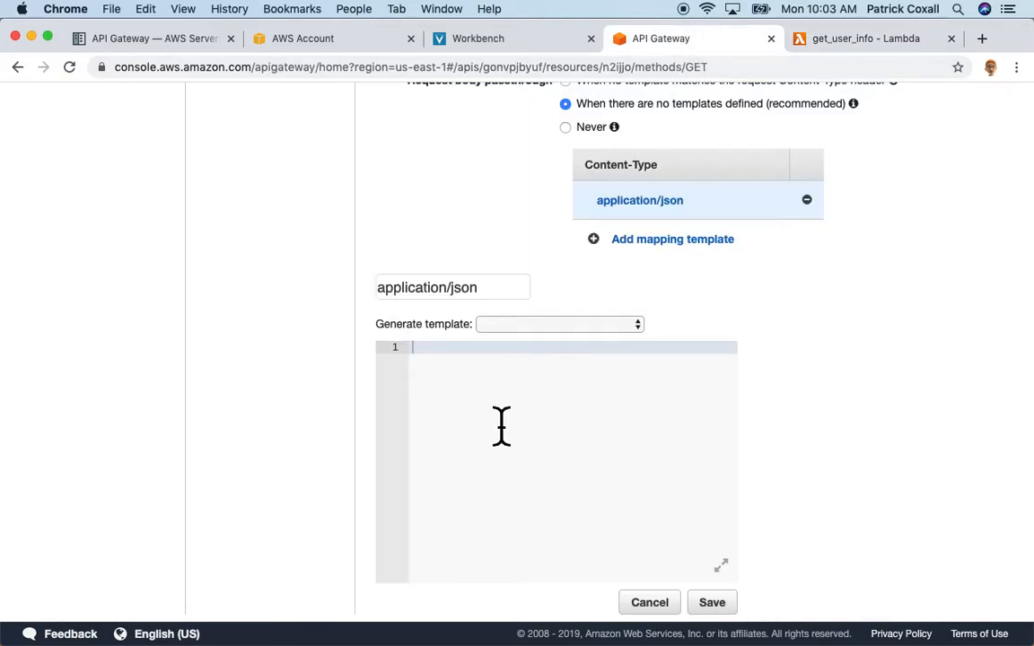
text(## set what the Lambda parameter is named : what name will be passed in the URL  #set($inputRoot = $input.path('$')) {"email_address":"$input.params('user_email')"})
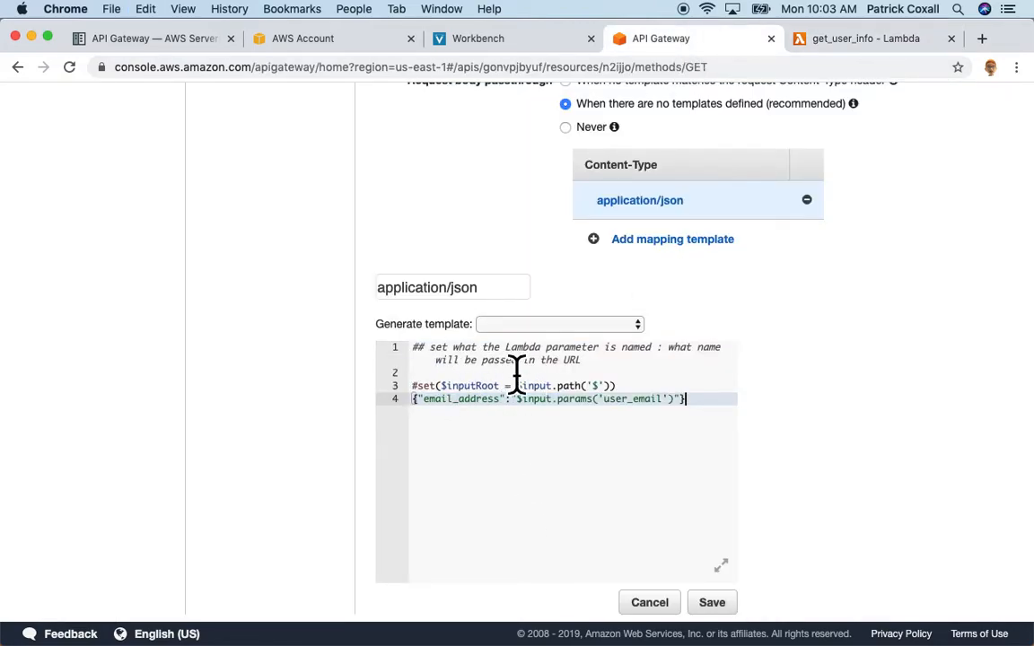
double_click(455, 413)
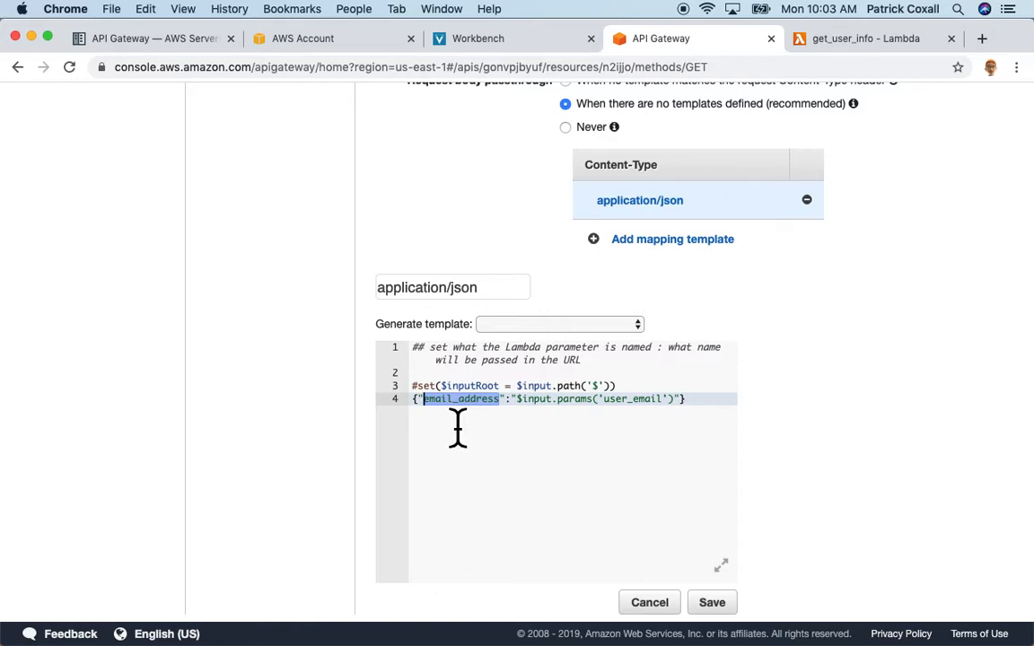
click(835, 46)
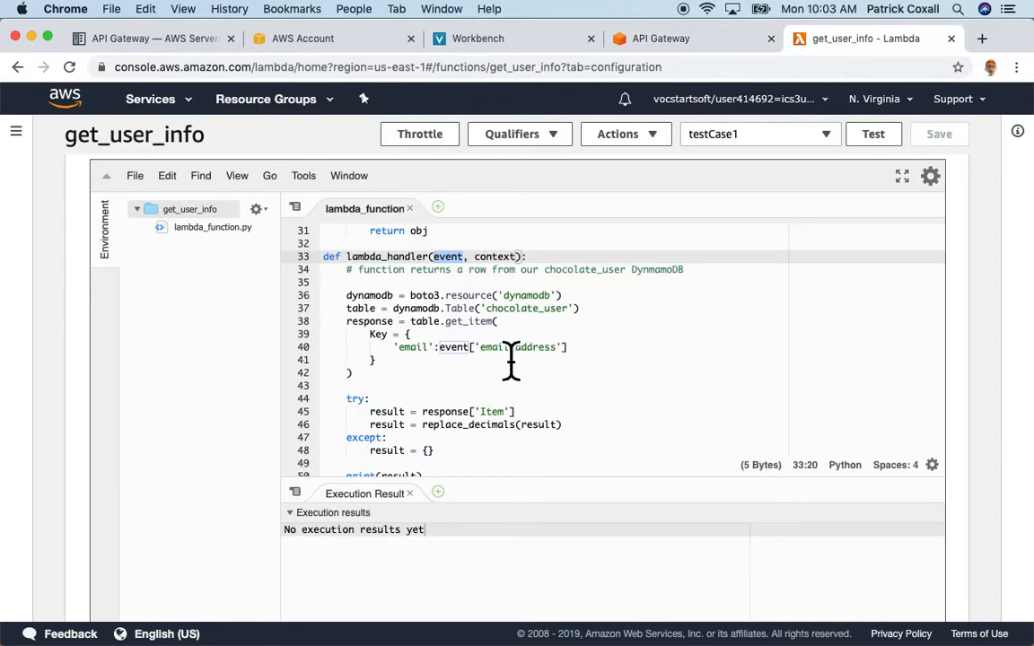
click(639, 45)
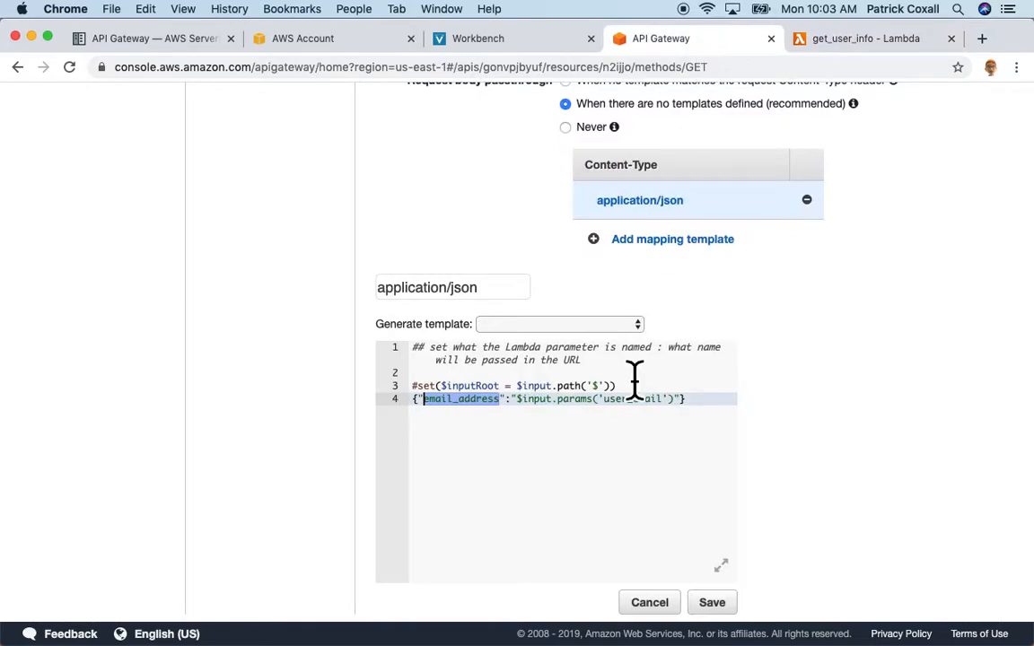
double_click(635, 411)
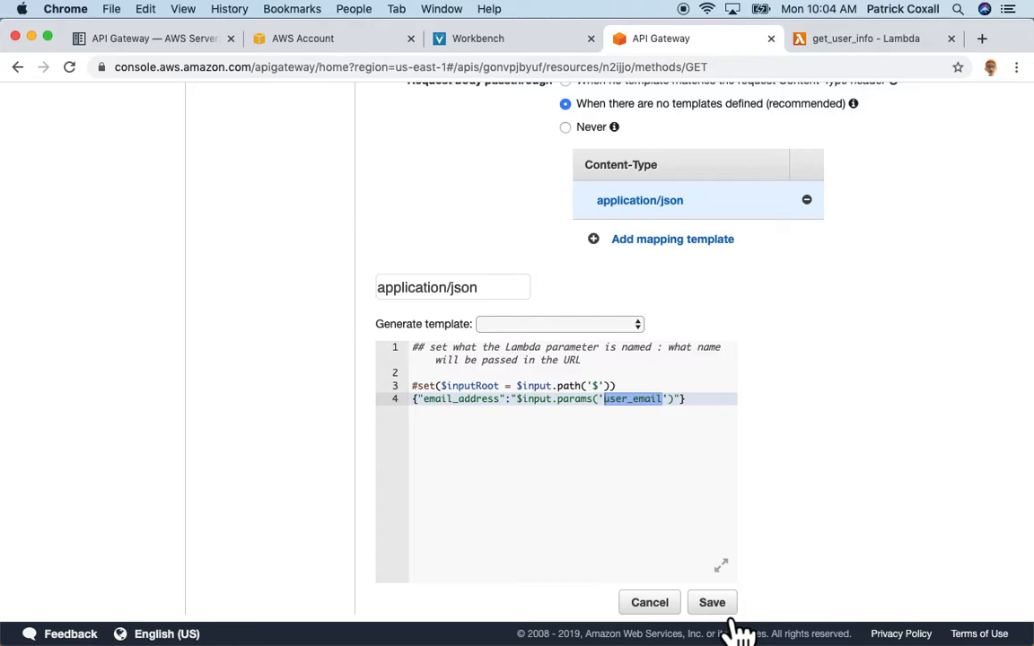
click(723, 607)
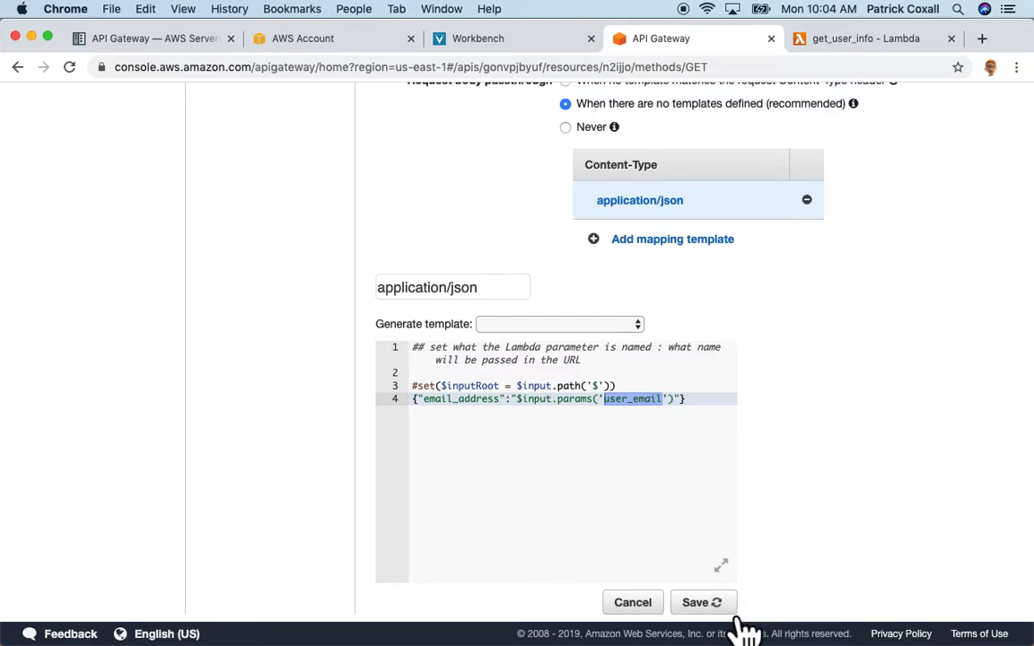
Inspect the application/json template's user_email parameter, then return to the Method Execution overview.
scroll(807, 503, up, 10)
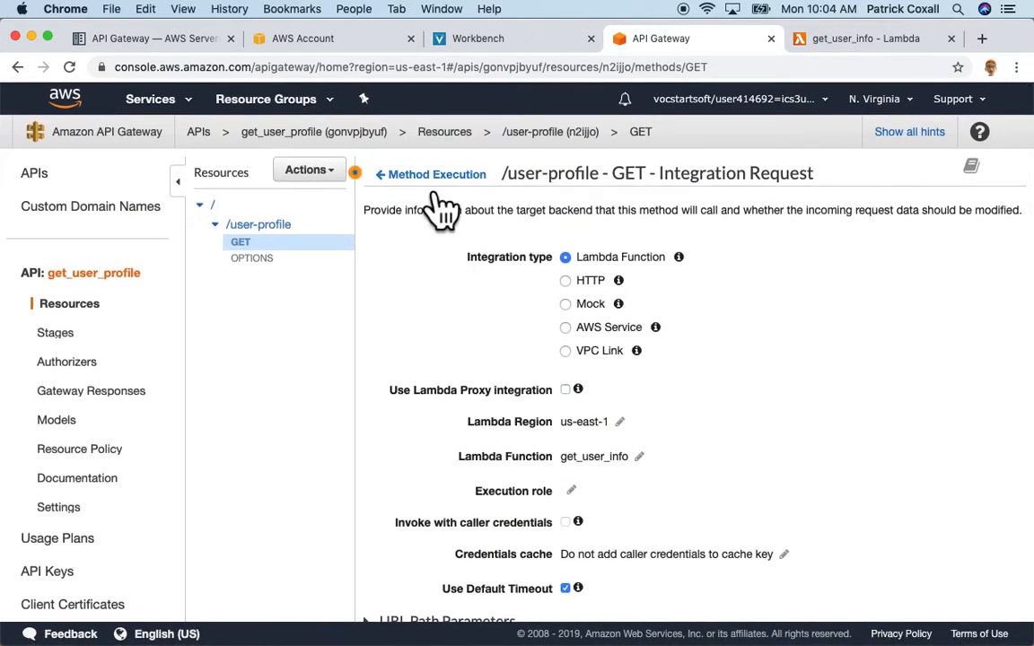
click(437, 175)
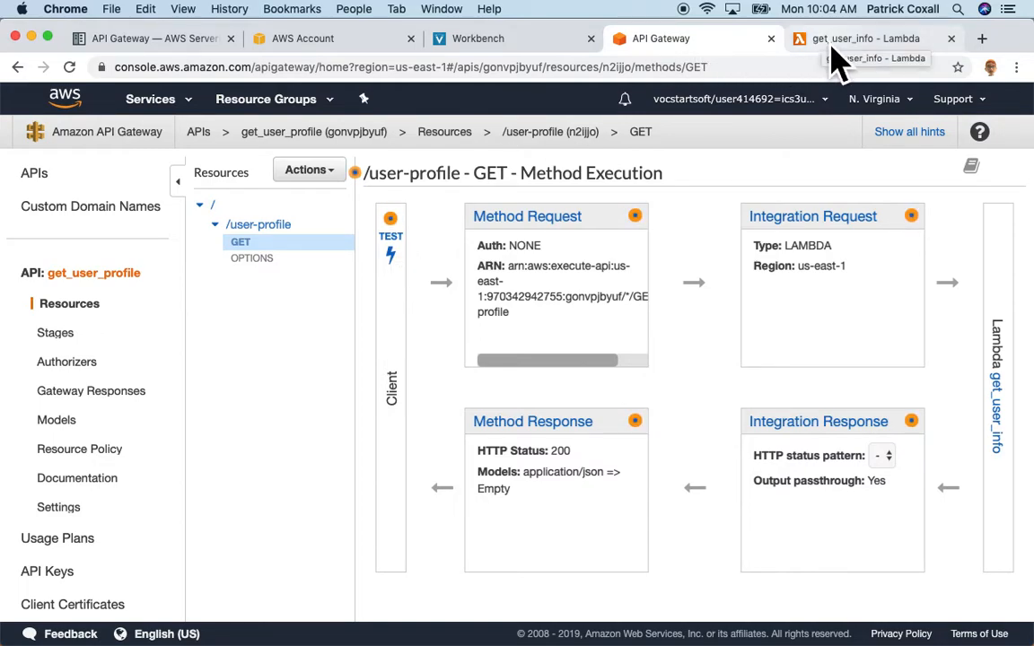
click(794, 218)
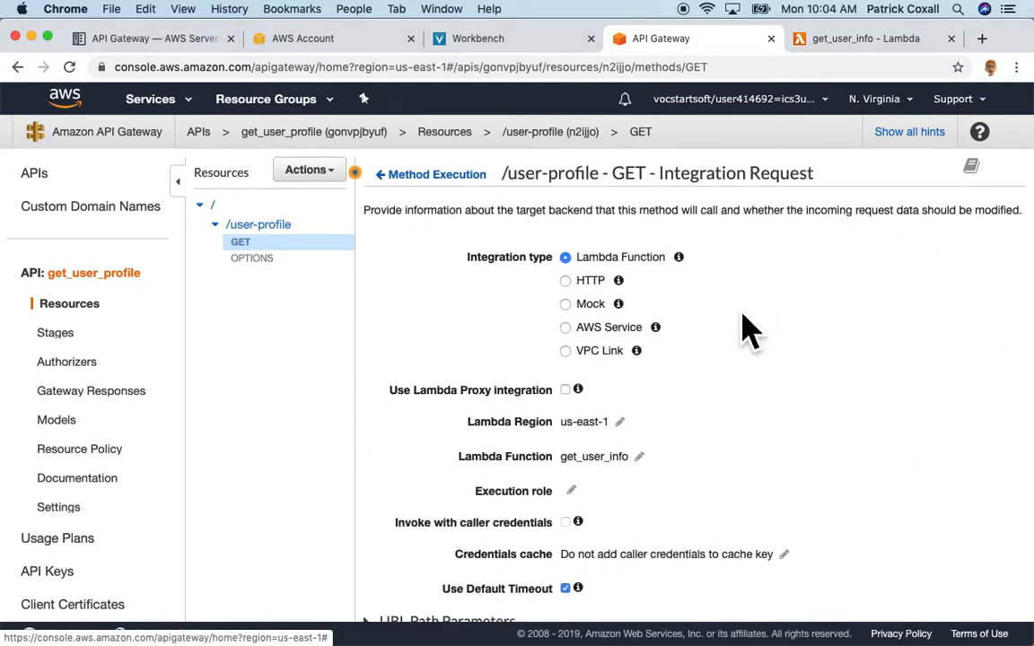
scroll(739, 331, down, 10)
click(639, 464)
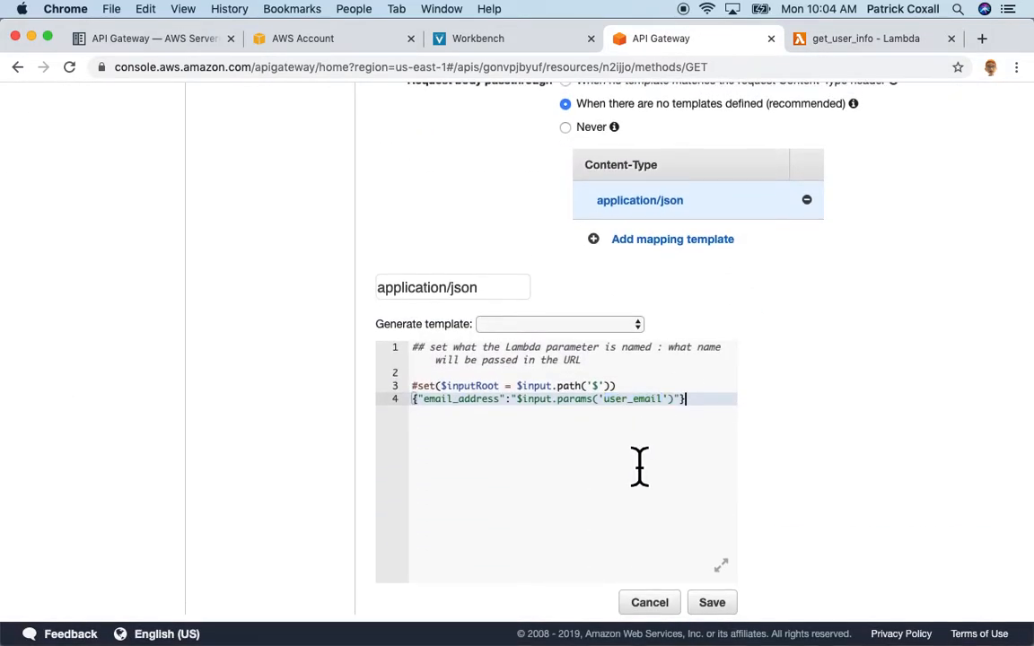
double_click(638, 402)
key(super+c)
scroll(796, 346, up, 10)
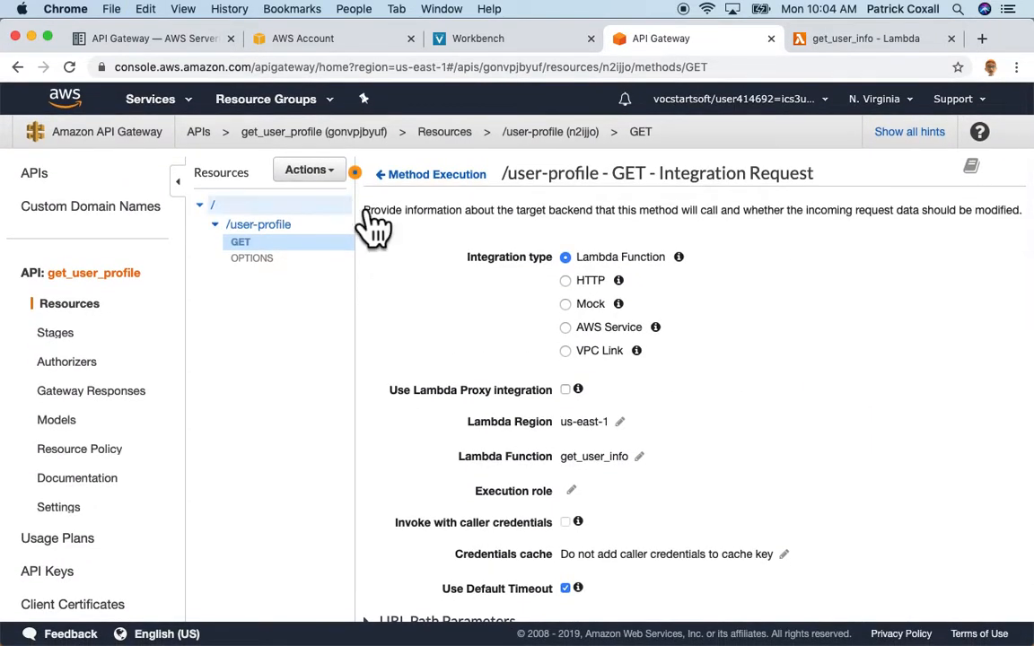
click(422, 177)
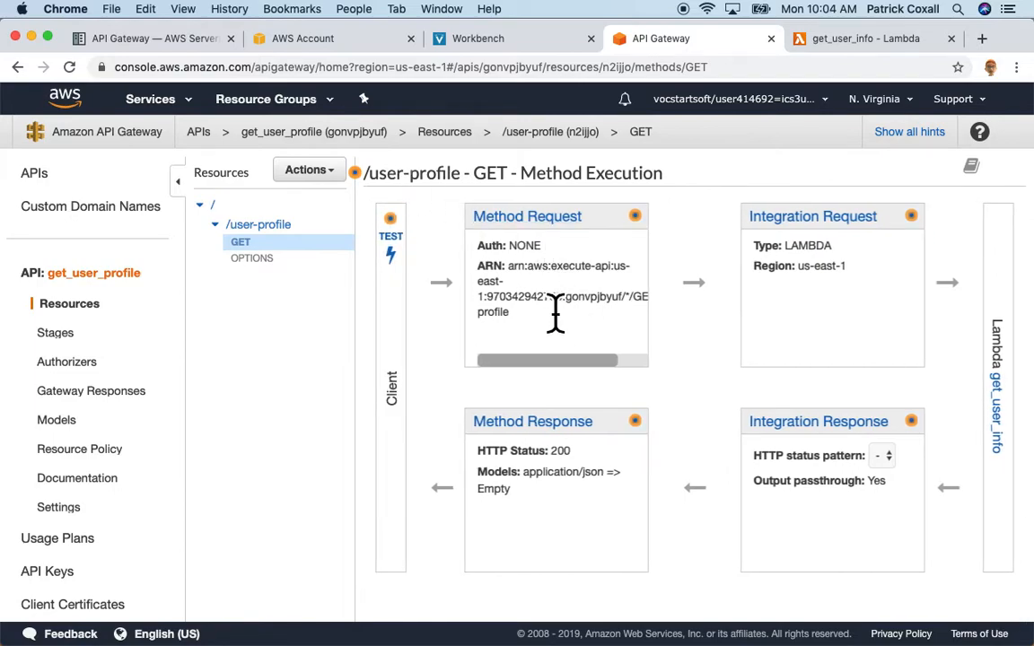
Test GET without a query string, getting a GetItem ValidationException, then enter user_email=.
click(414, 280)
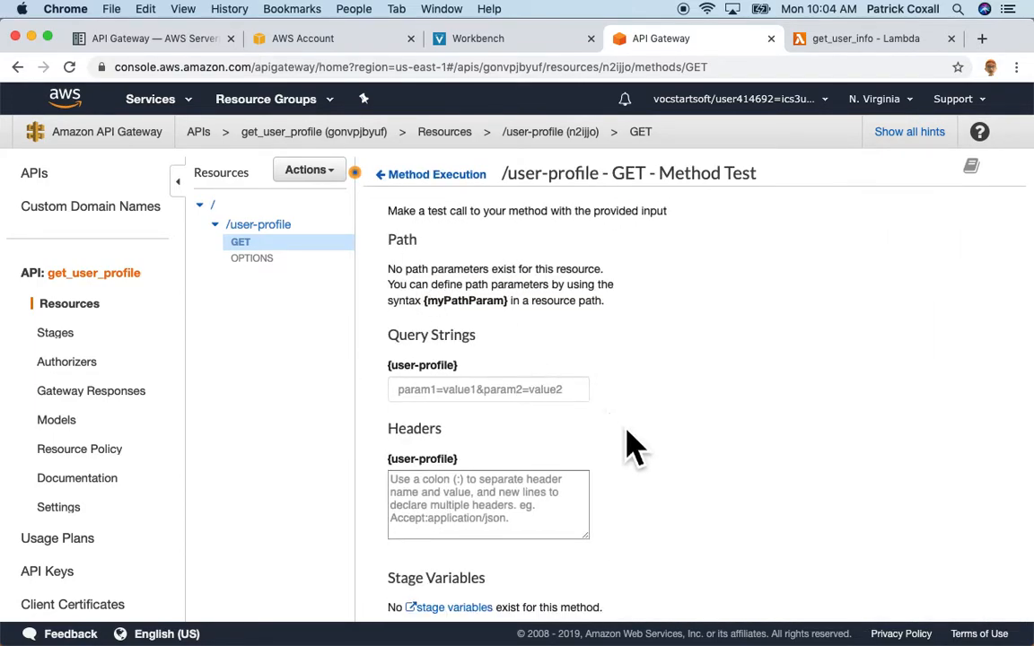
scroll(637, 467, down, 4)
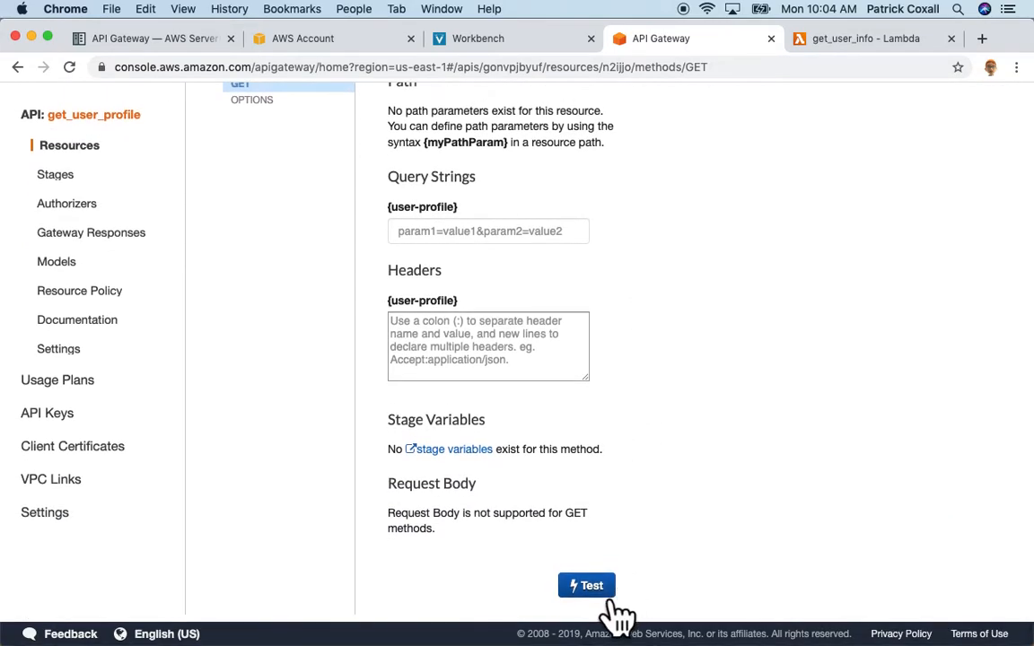
click(588, 585)
scroll(653, 296, up, 4)
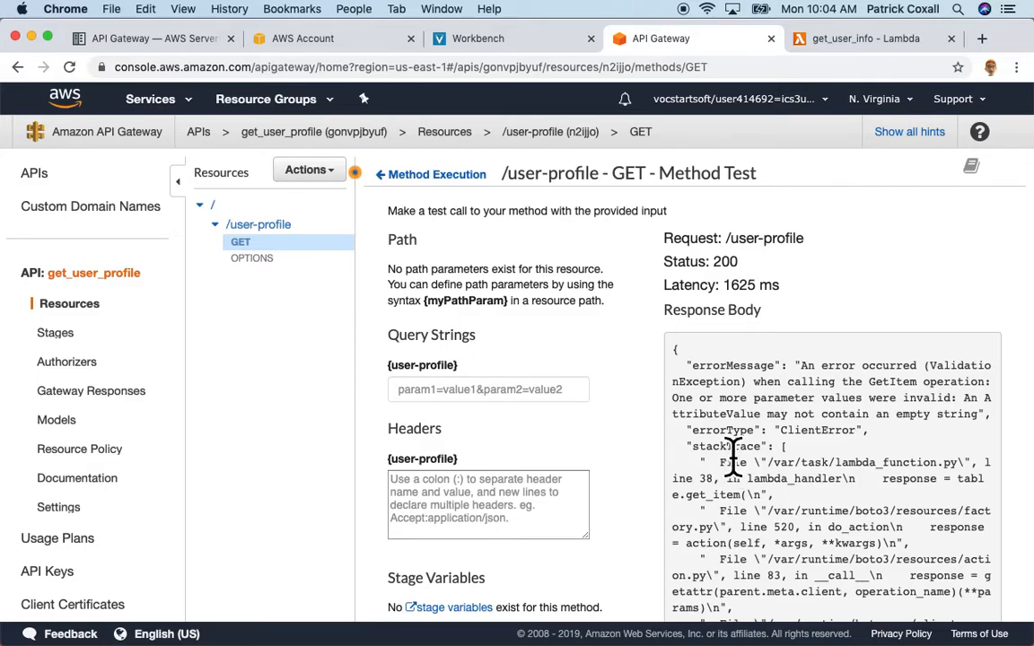
scroll(731, 456, down, 5)
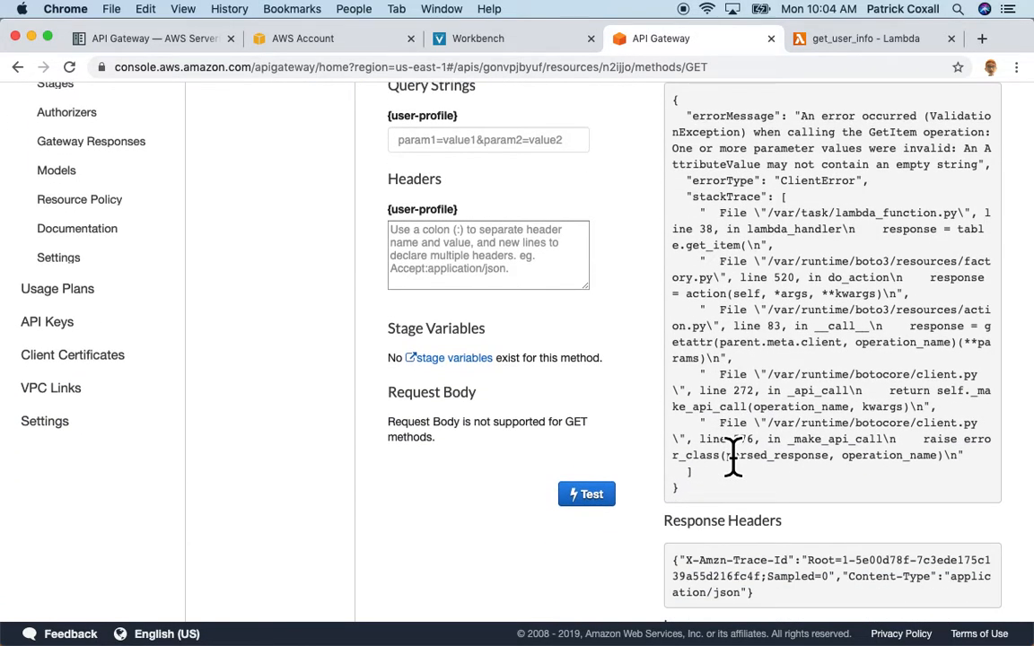
scroll(731, 455, up, 2)
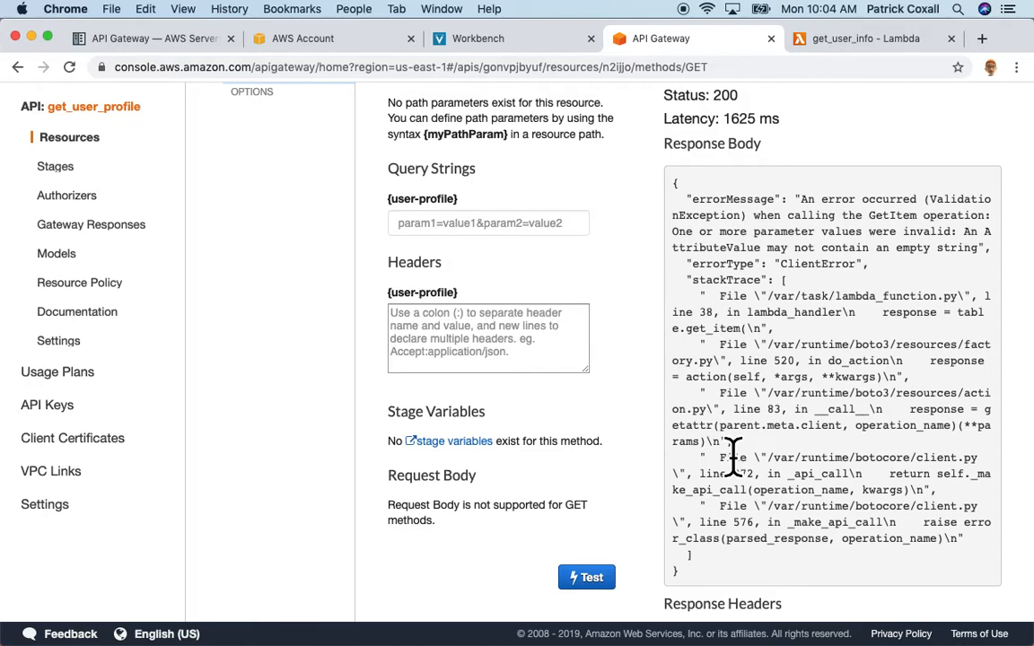
scroll(731, 456, up, 2)
click(475, 295)
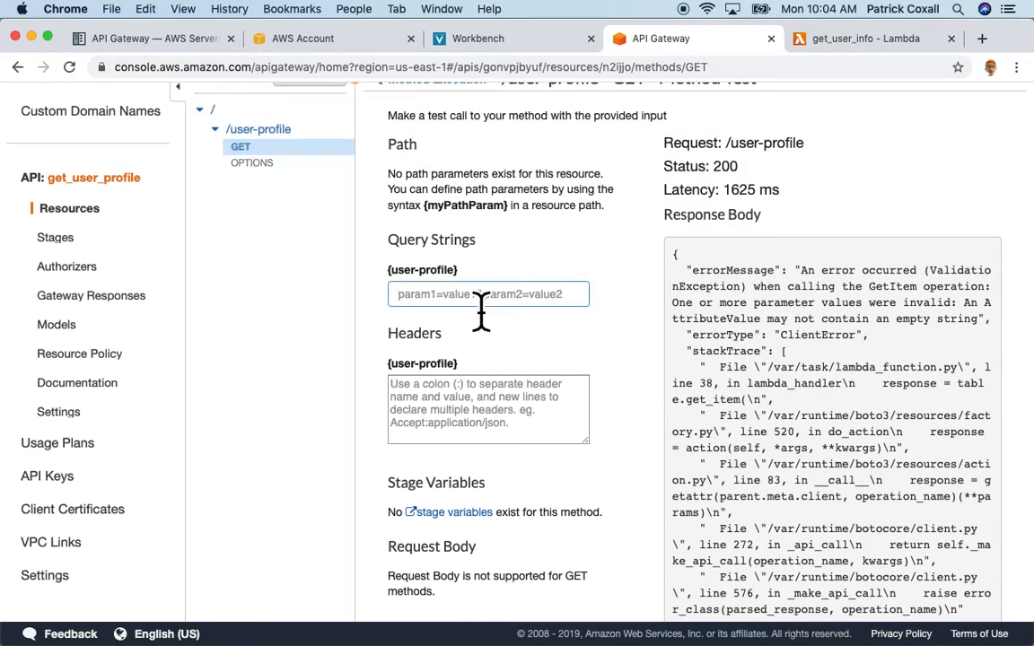
key(super+v)
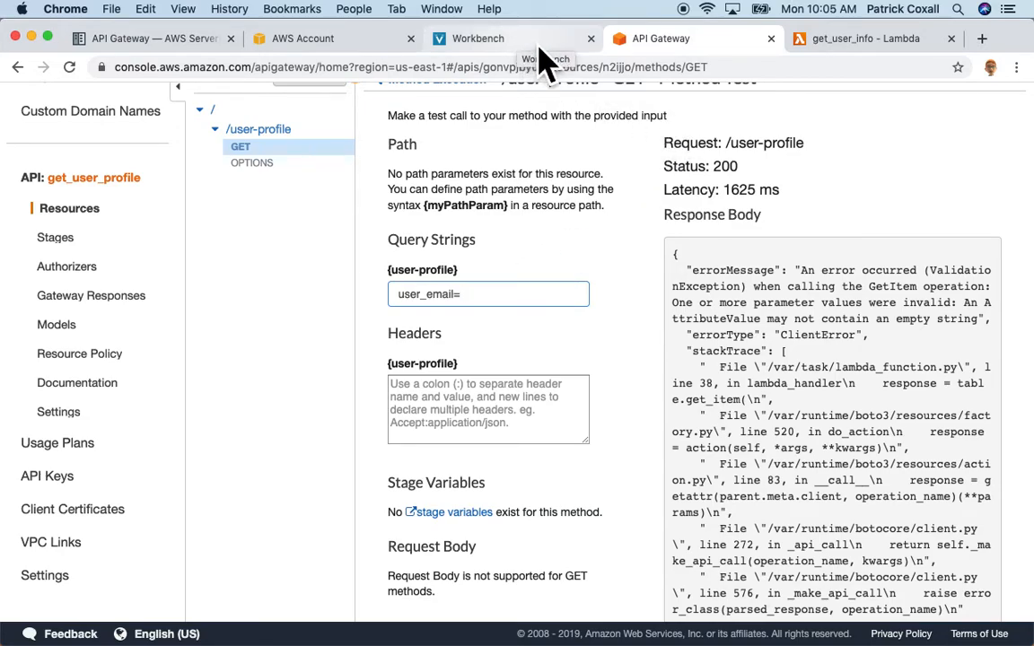
Run get_user_info's testCase1 (status 200) and copy the email from its test event.
click(839, 41)
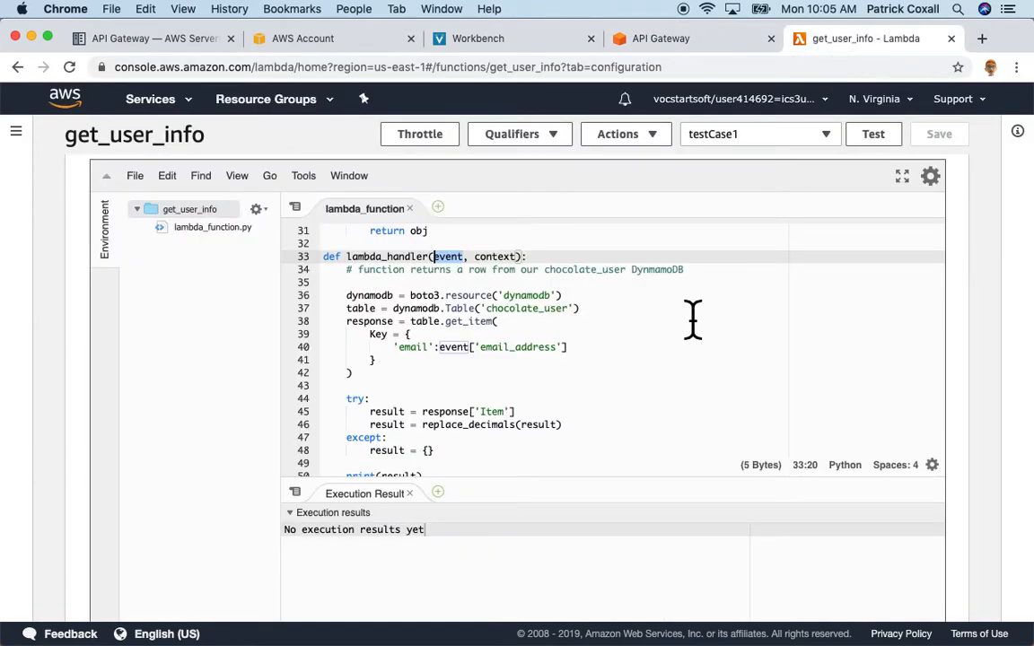
click(873, 134)
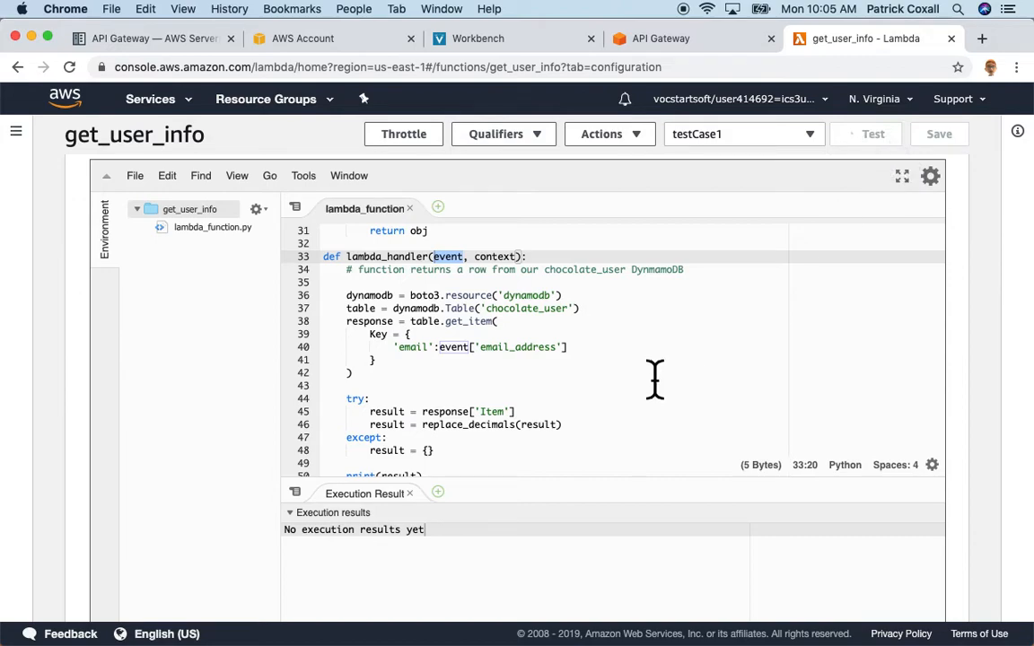
scroll(662, 415, down, 5)
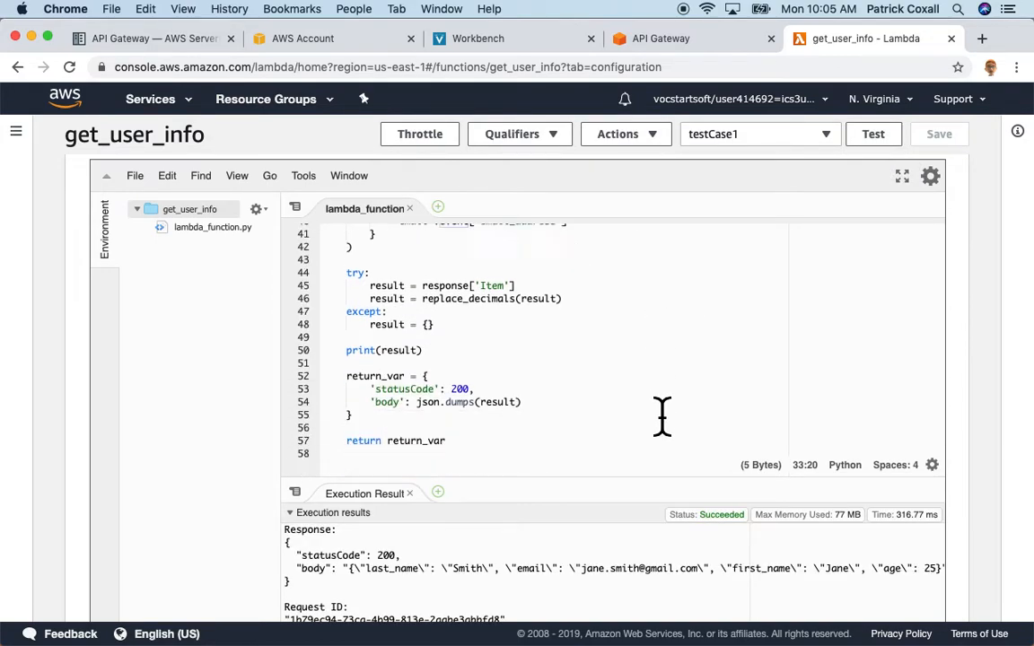
scroll(662, 415, up, 5)
scroll(662, 416, up, 2)
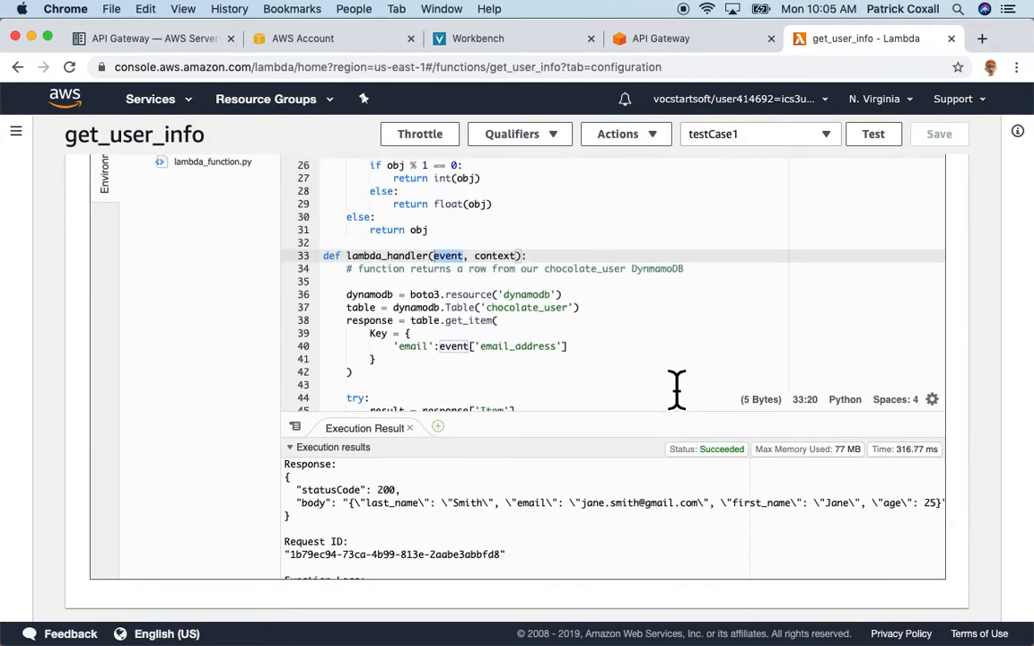
click(752, 134)
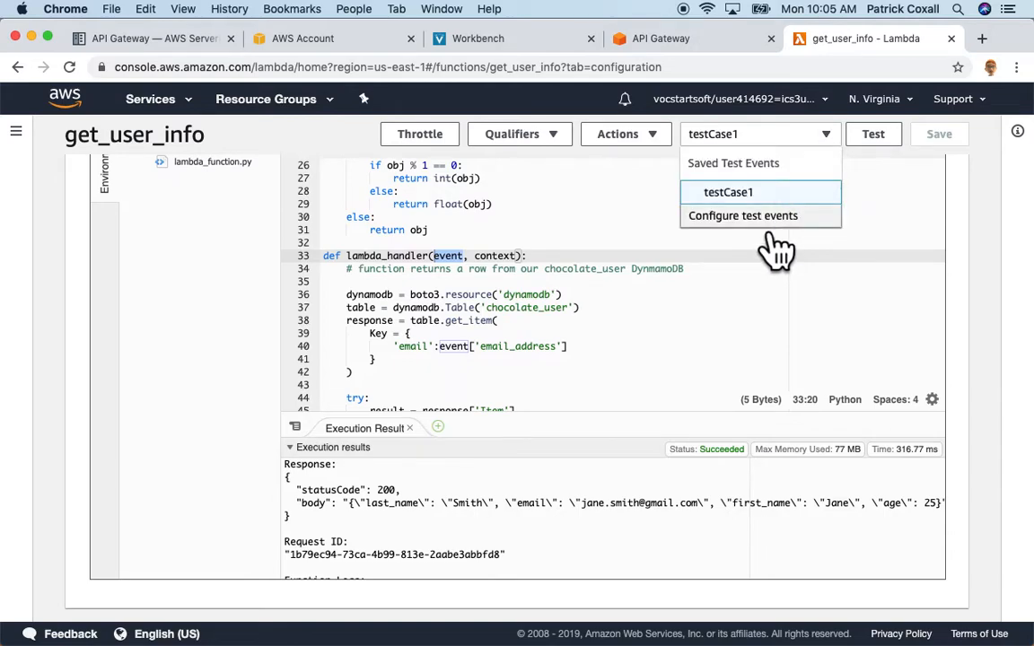
click(763, 218)
drag(375, 384, 518, 384)
key(super+c)
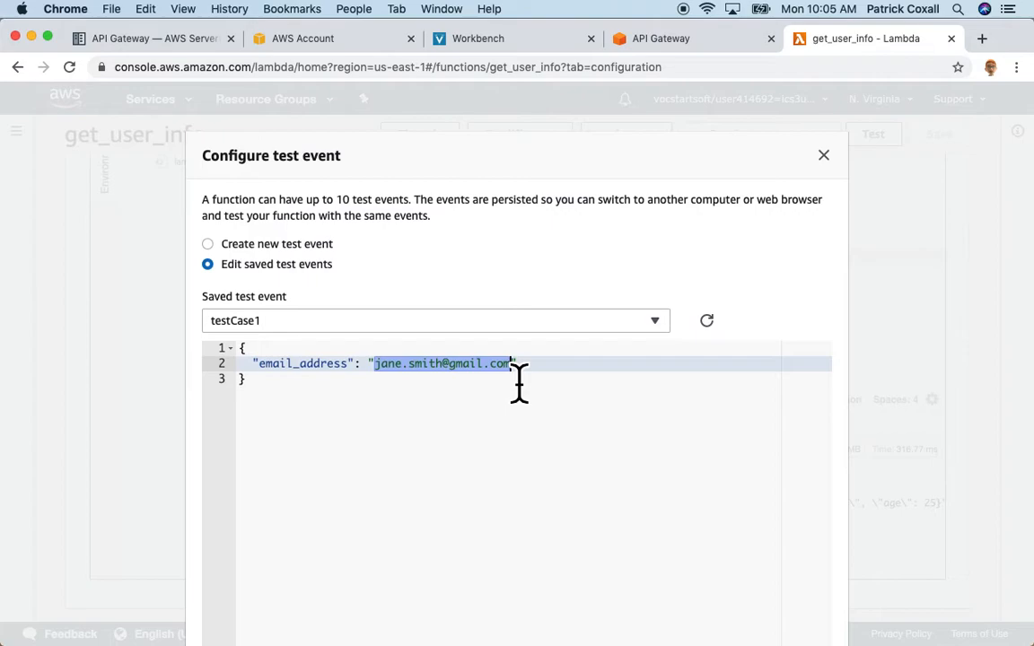
Paste the copied email after user_email= and run the test, returning the user's record.
click(678, 40)
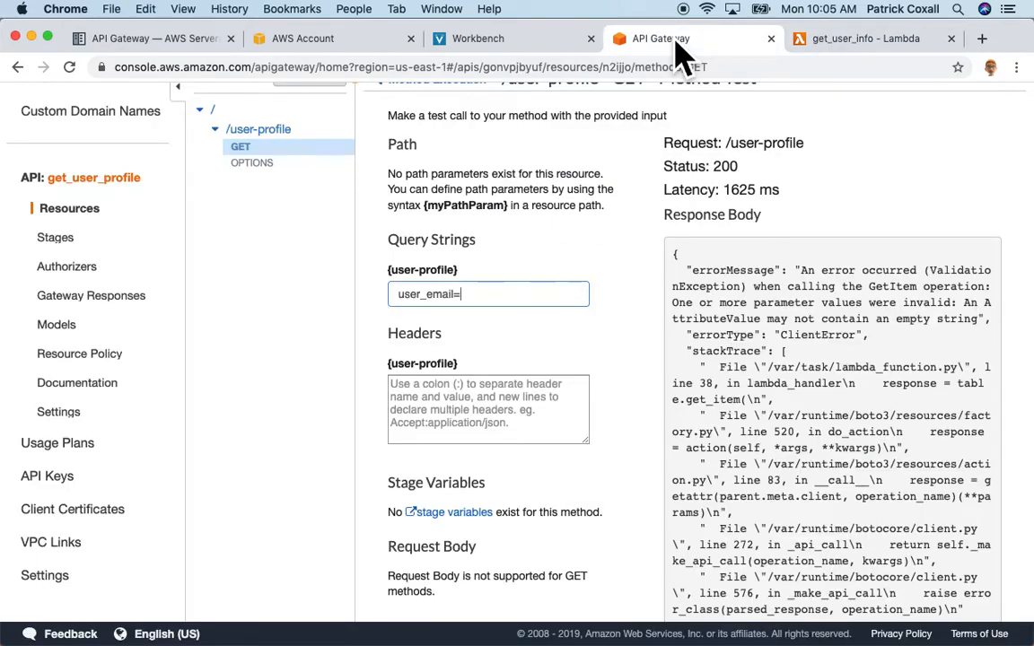
key(super+v)
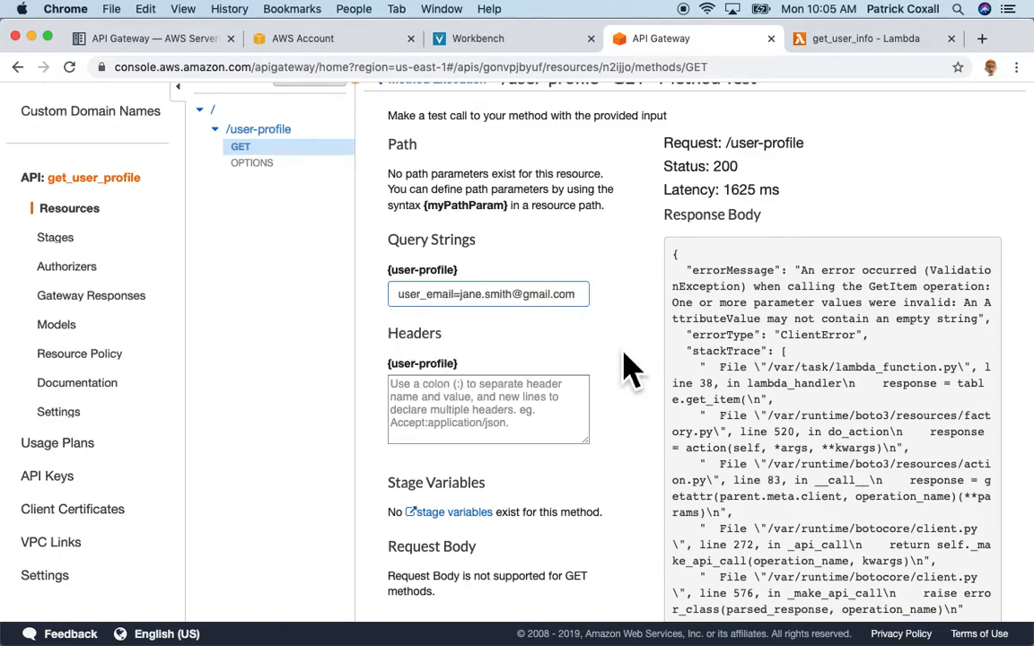
scroll(628, 368, up, 2)
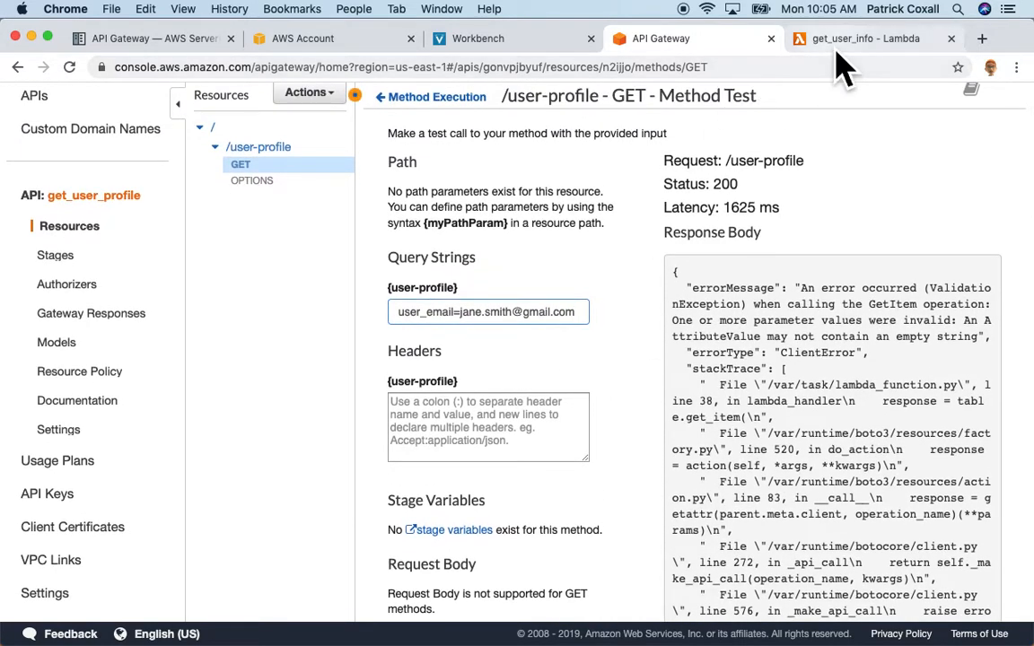
click(839, 38)
click(823, 155)
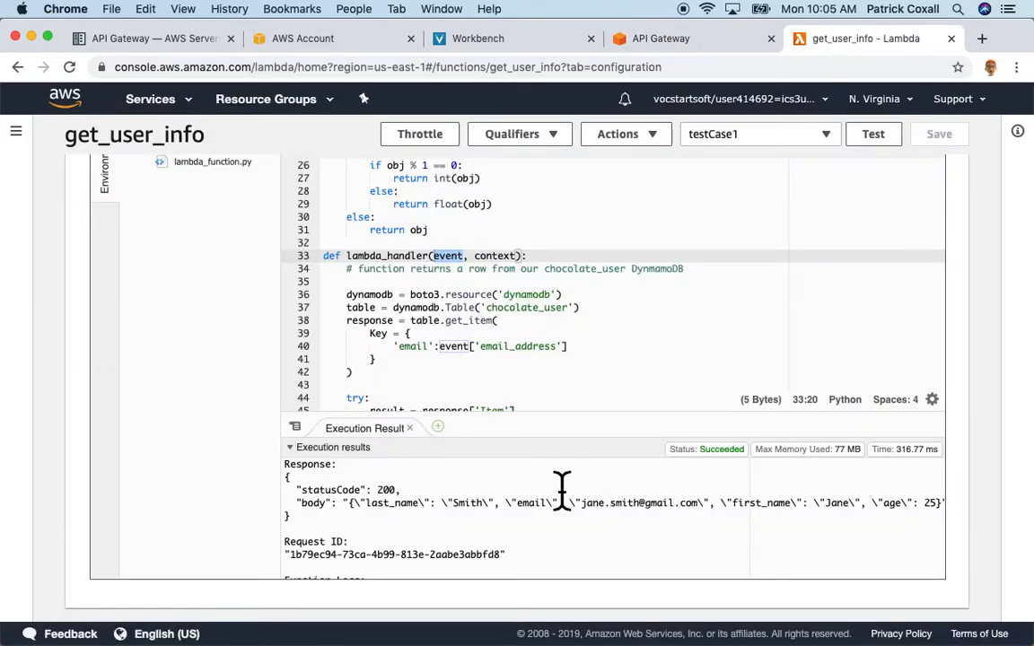
click(632, 40)
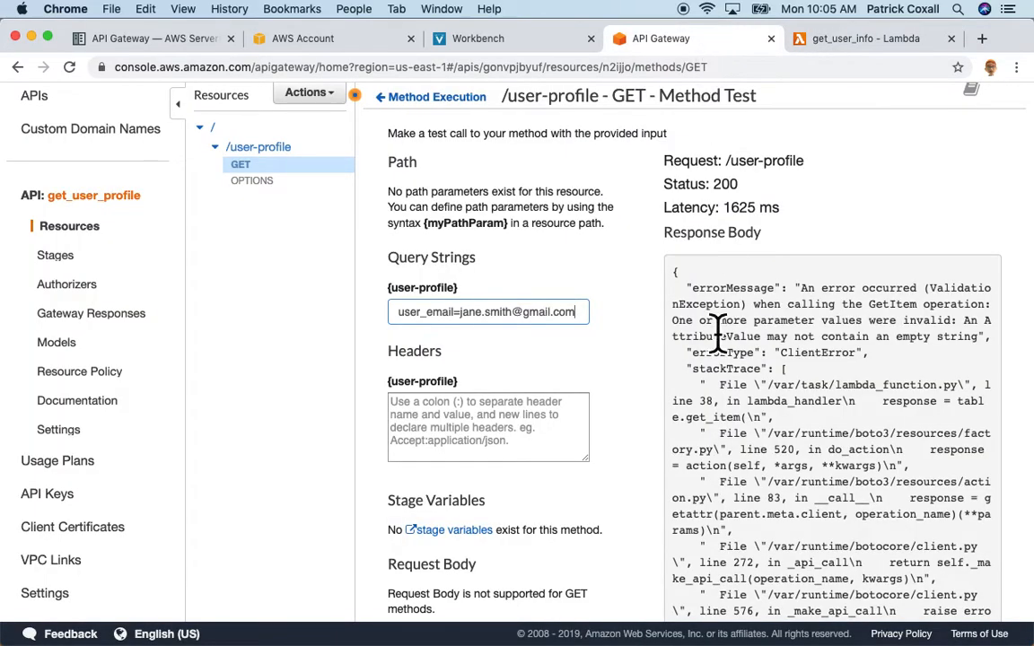
scroll(644, 395, down, 3)
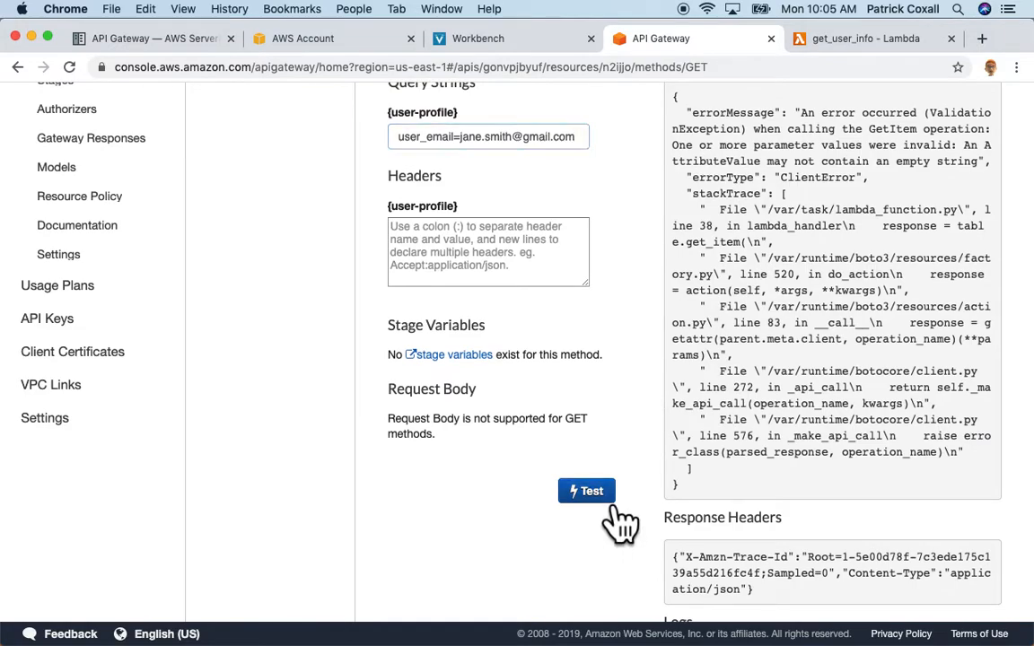
click(589, 495)
scroll(640, 322, up, 1)
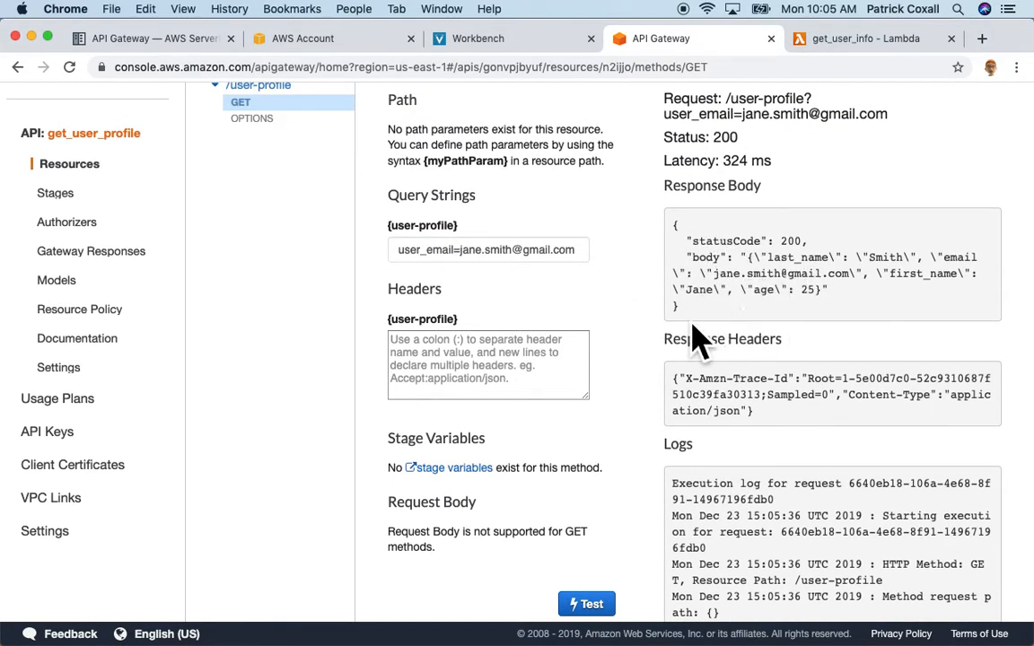
scroll(653, 350, up, 2)
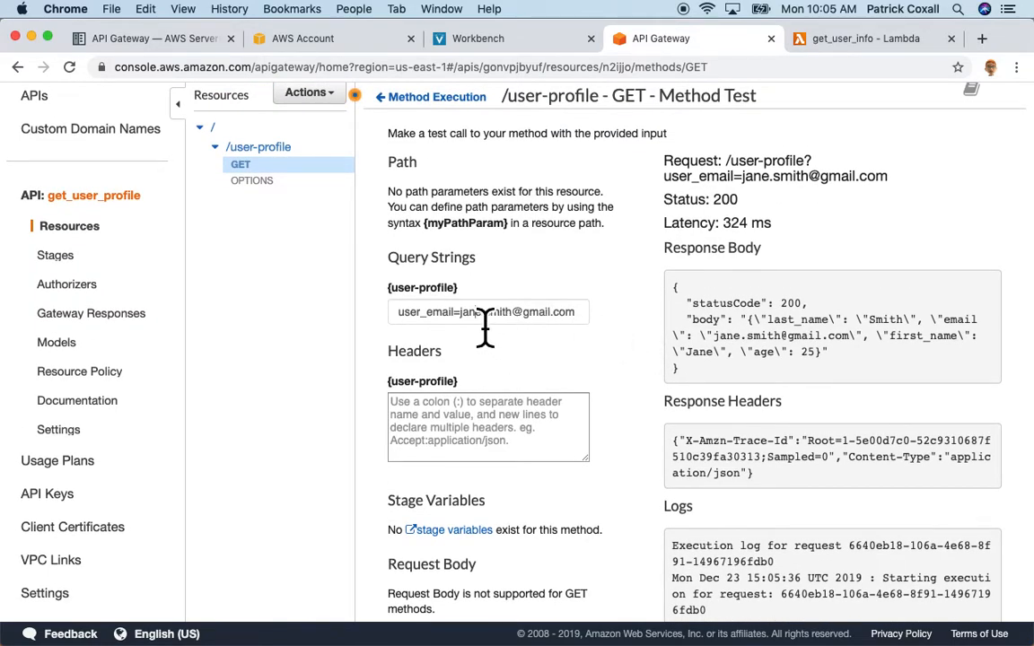
Add a 2 after the first name in the email and retest, getting status 200 with an empty body.
click(485, 316)
key(Right)
text(2)
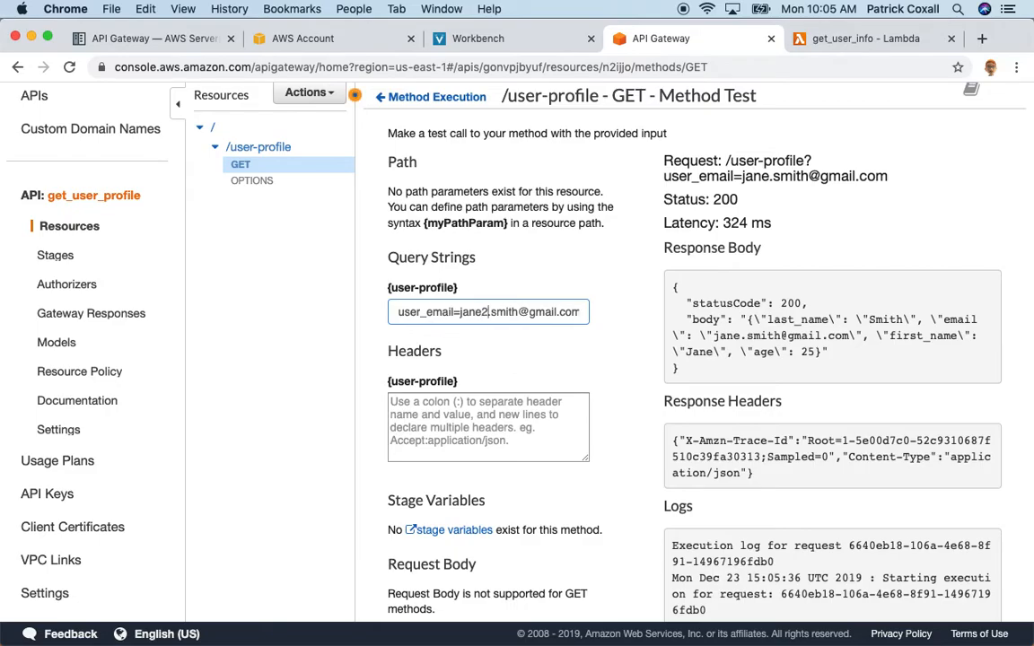
scroll(621, 375, down, 4)
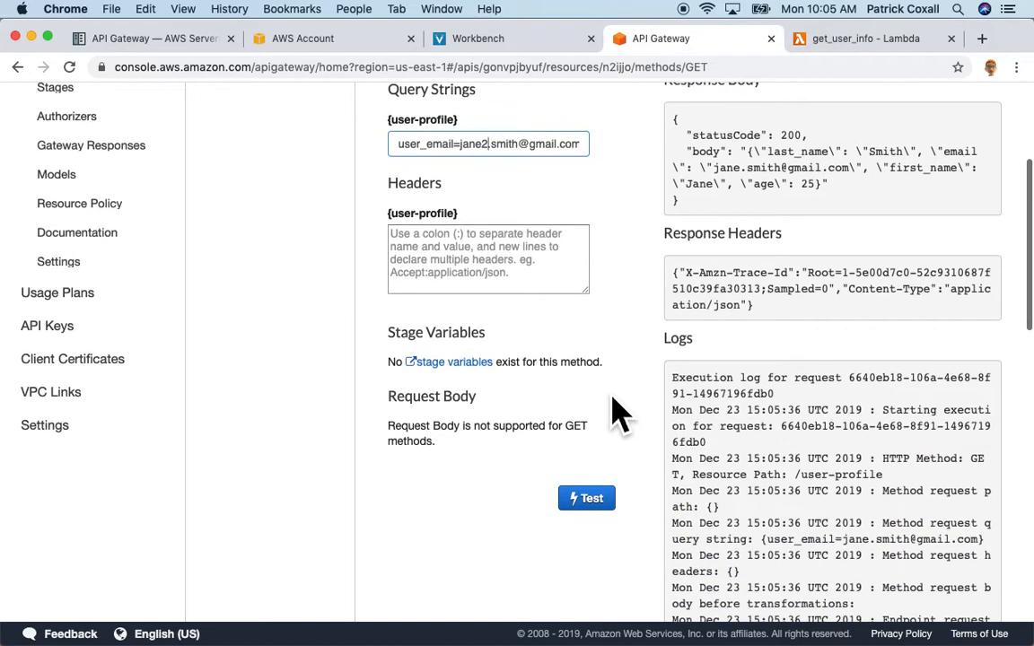
click(588, 500)
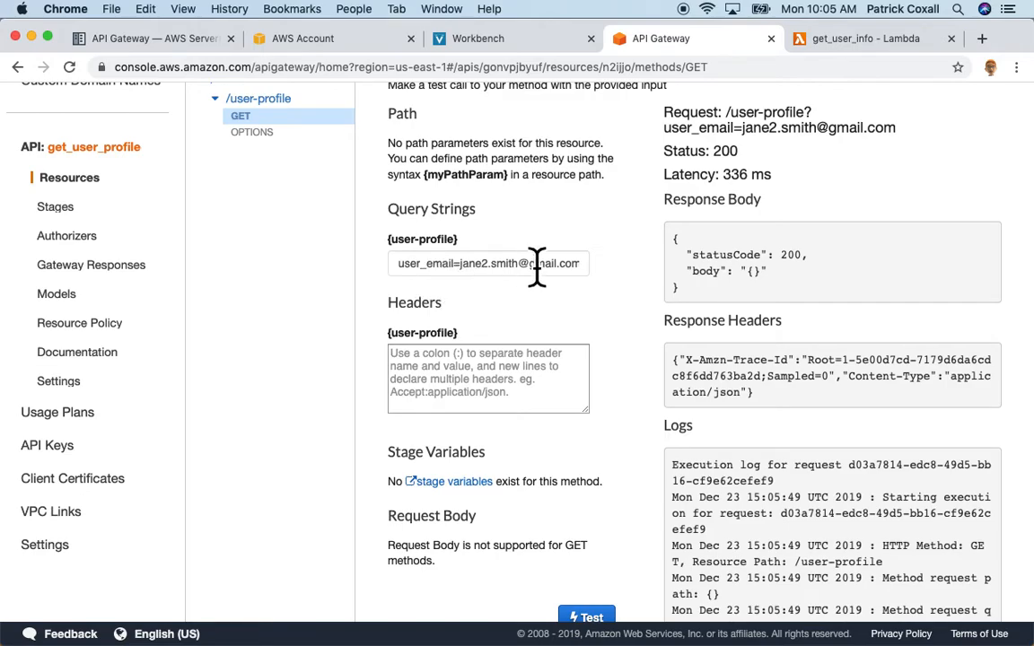
scroll(618, 277, up, 3)
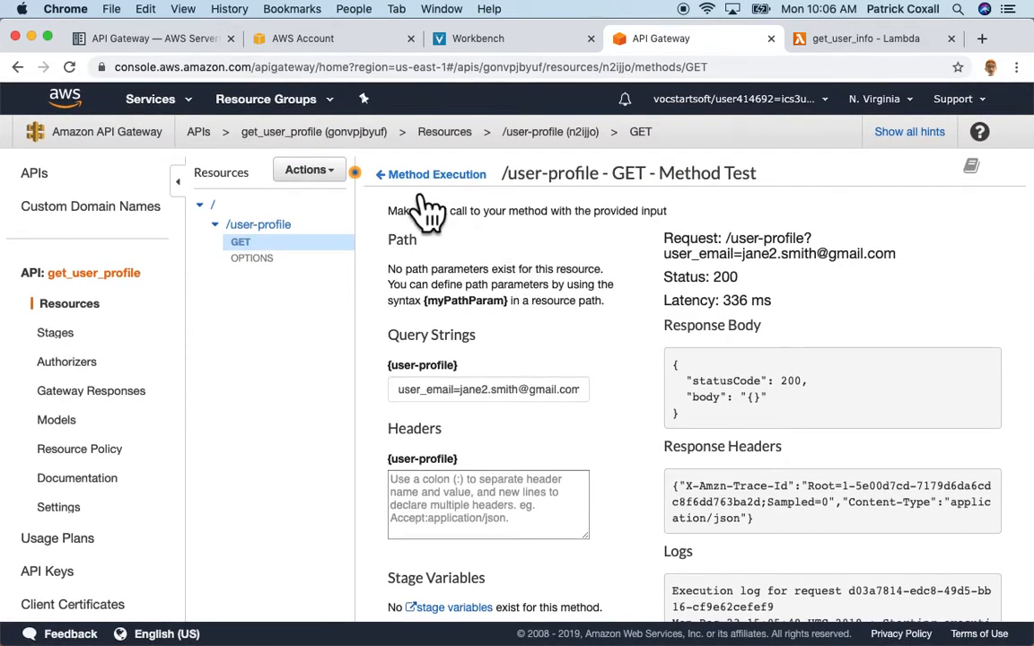
Enable CORS on /user-profile, replacing the existing CORS header values.
click(429, 176)
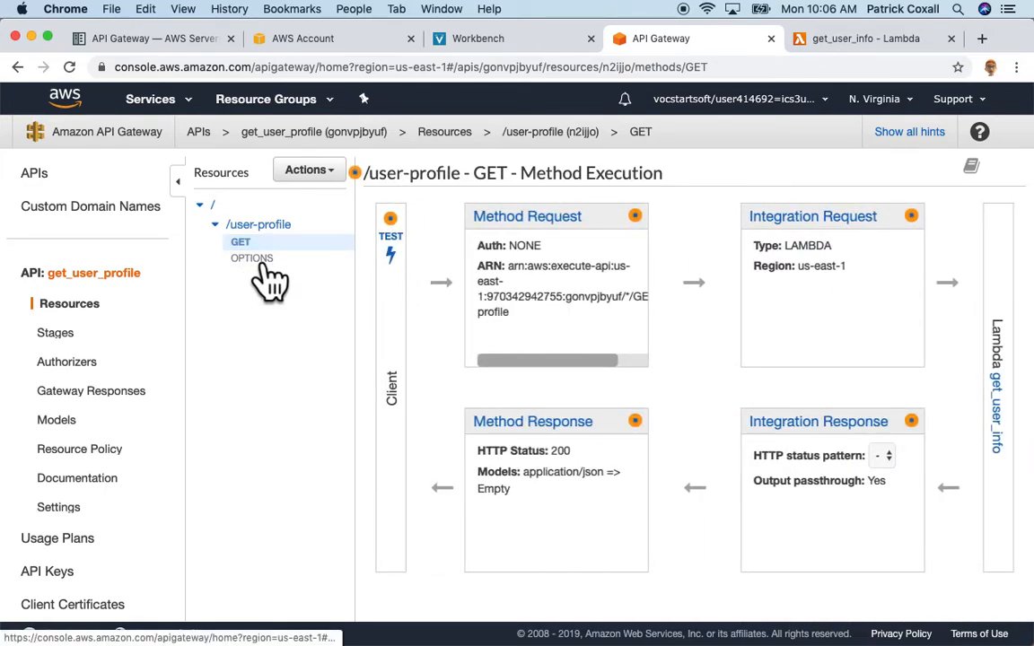
click(339, 172)
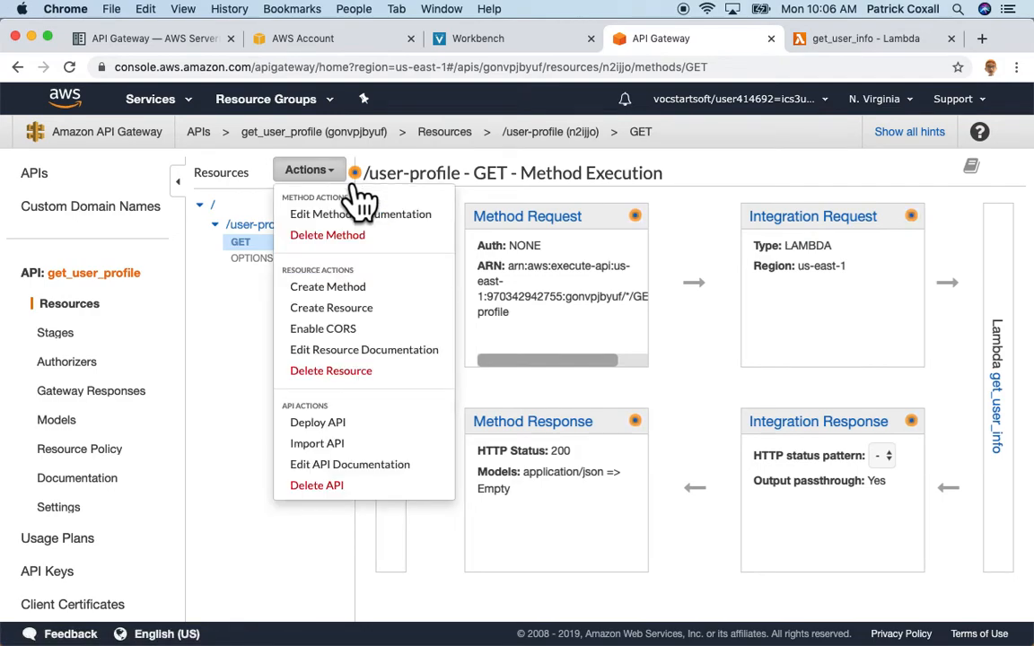
click(353, 332)
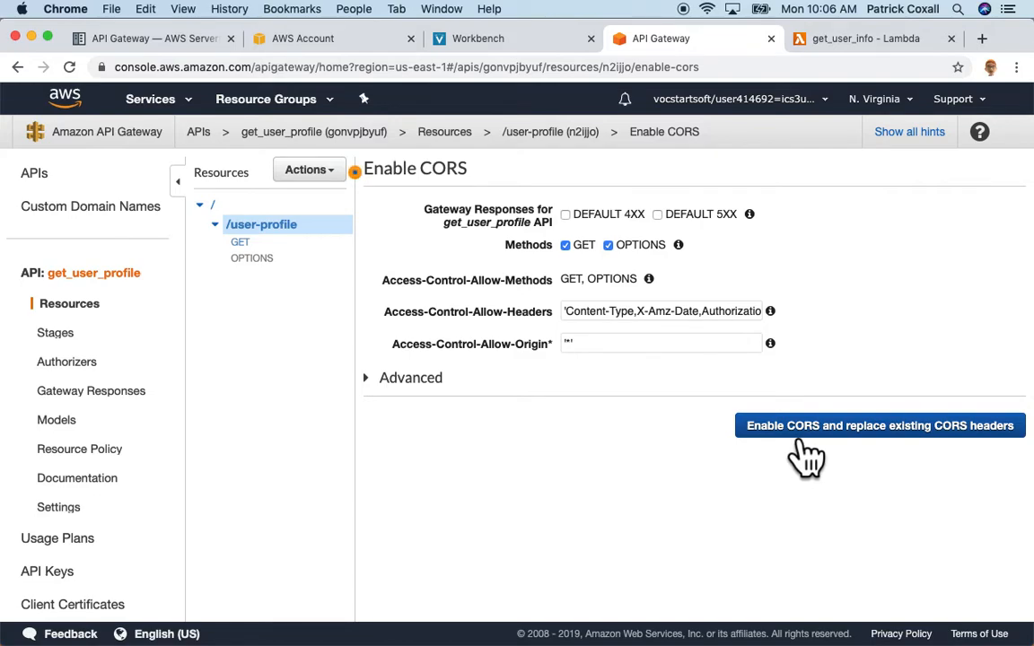
click(797, 431)
click(788, 362)
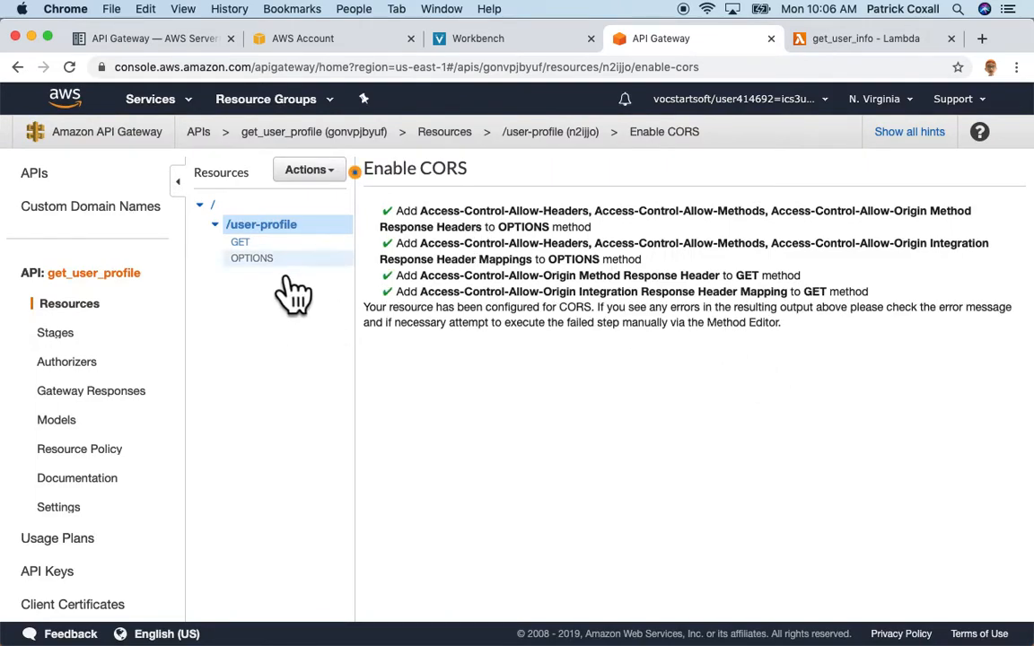
Deploy the get_user_profile API to a new stage named prod.
click(357, 179)
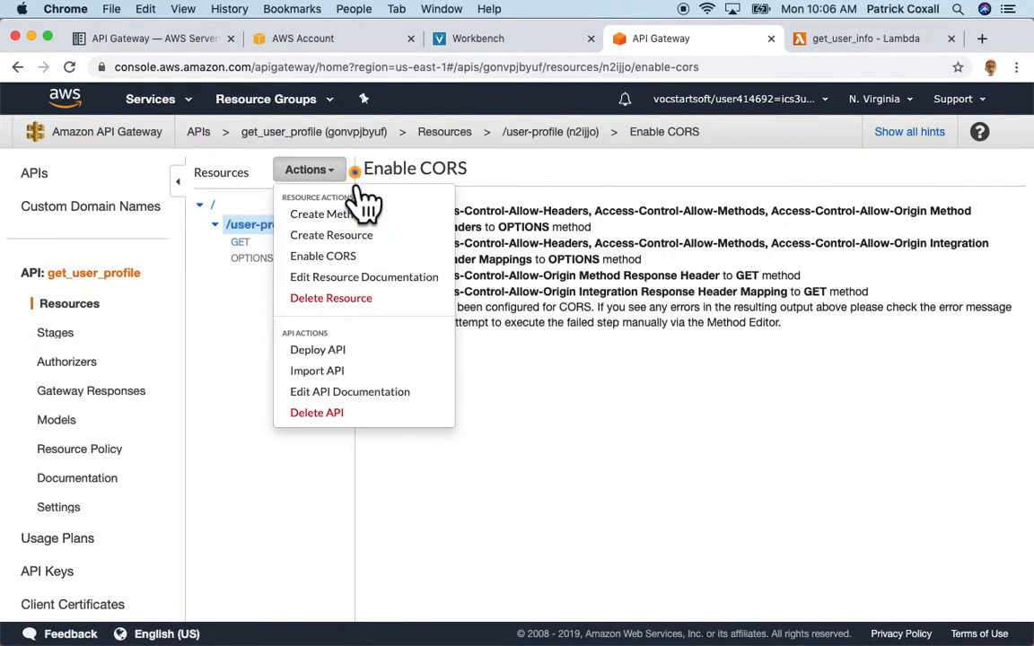
click(343, 358)
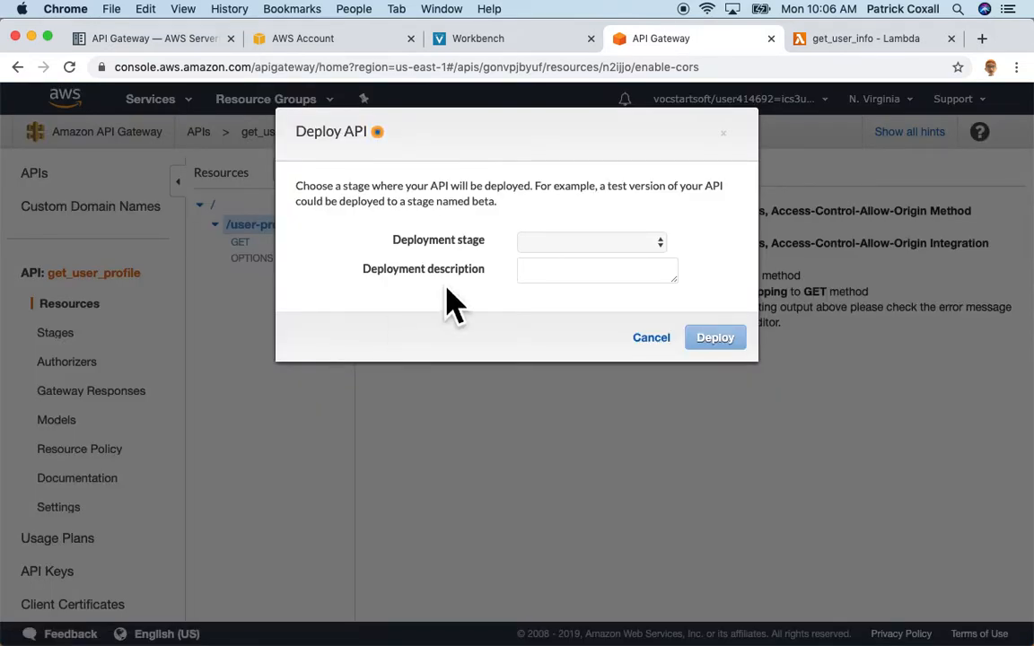
click(664, 244)
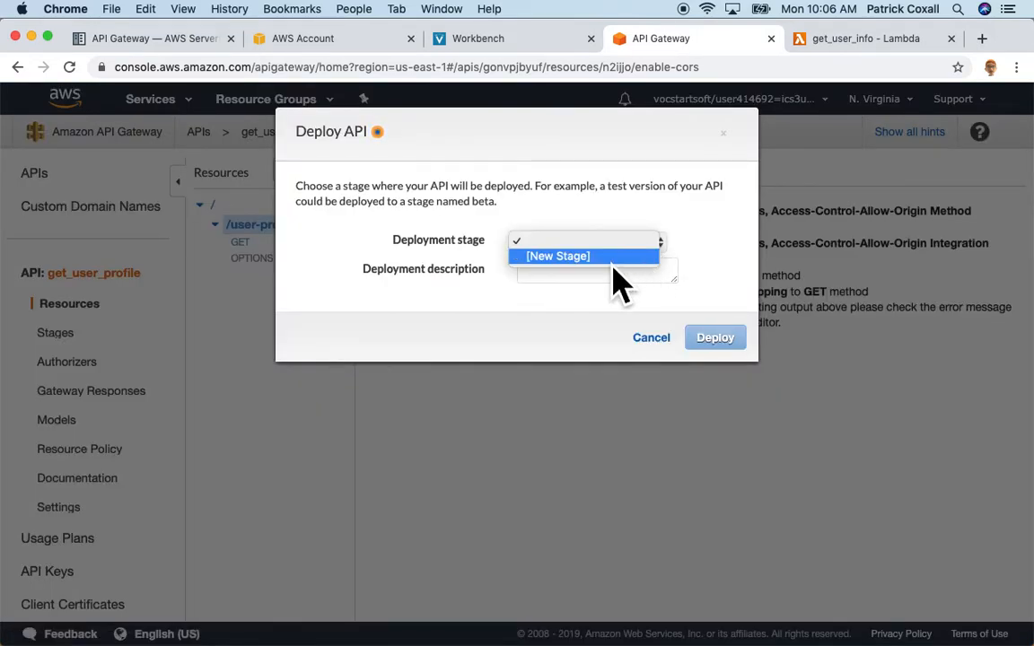
click(610, 257)
click(620, 272)
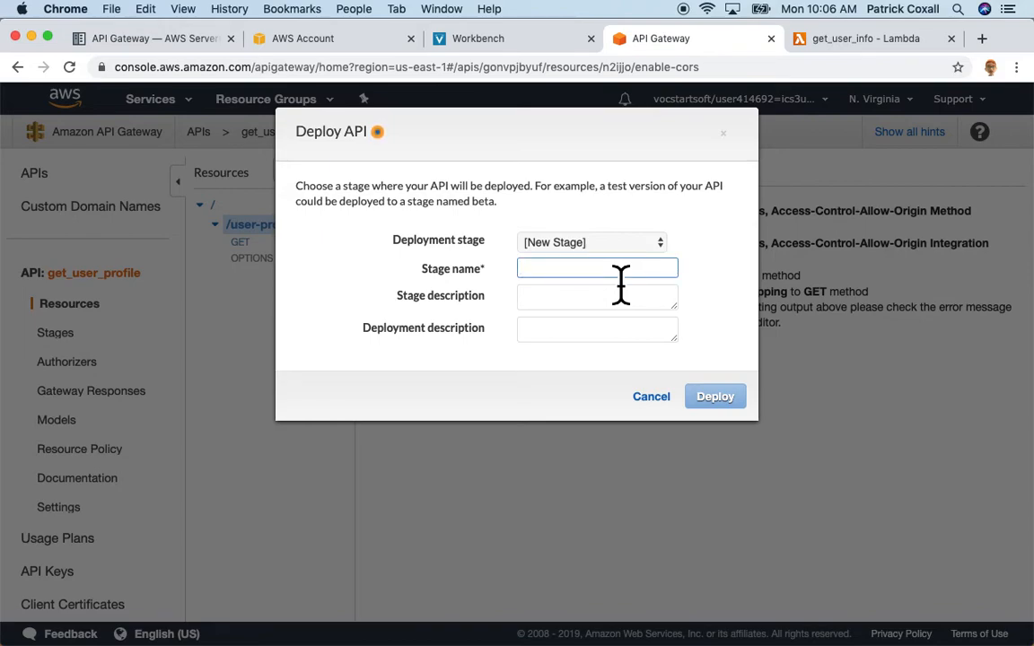
text(prod)
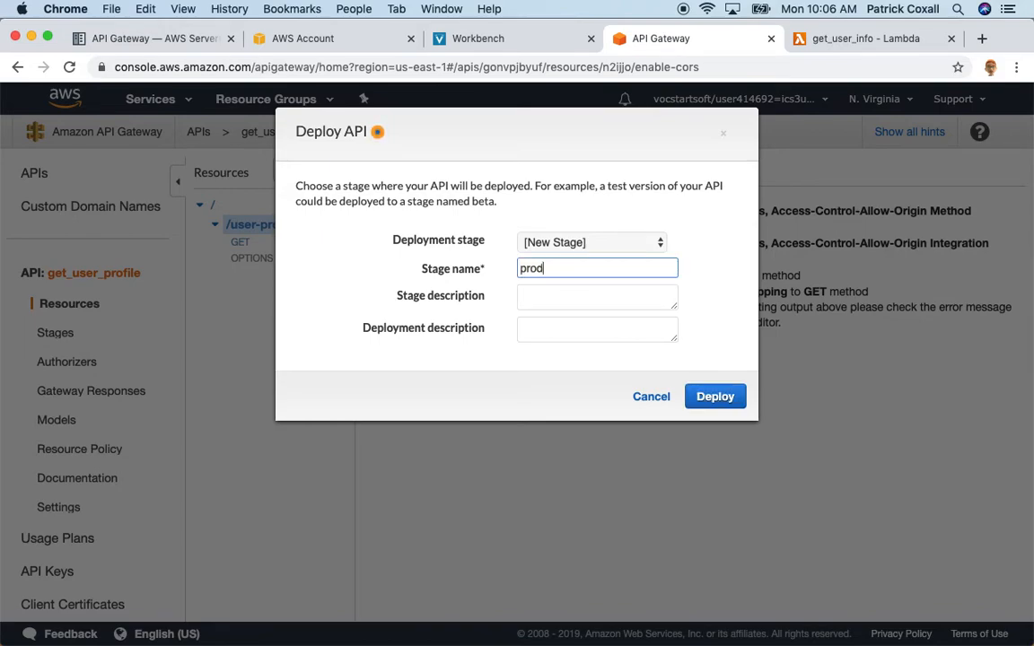
click(738, 405)
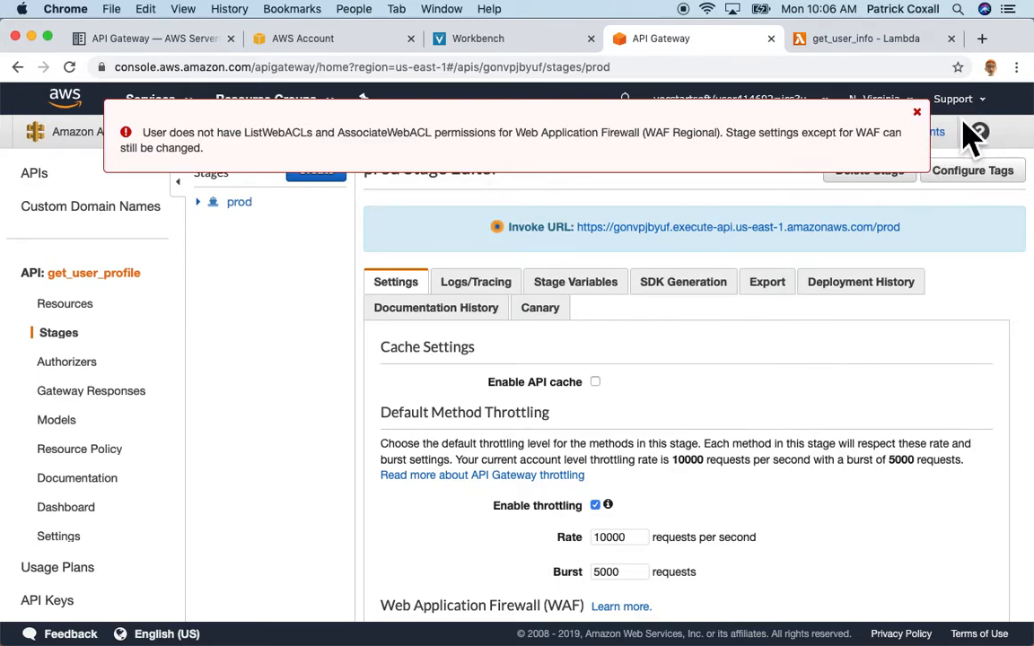
Dismiss the WAF error and open the prod GET /user-profile invoke URL in a new tab.
click(917, 112)
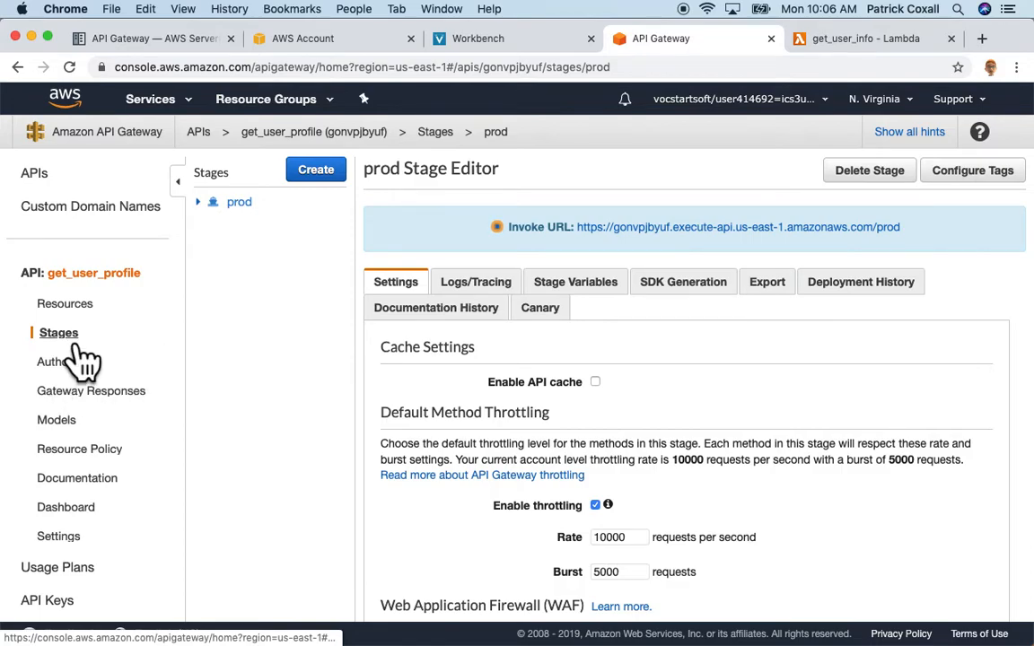
click(198, 202)
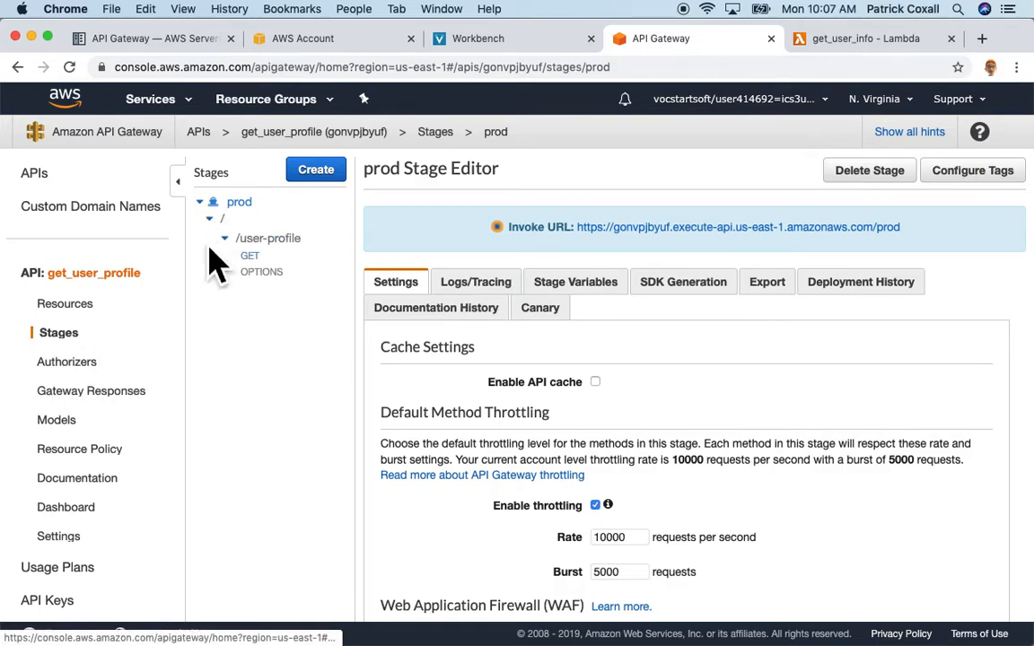
click(269, 261)
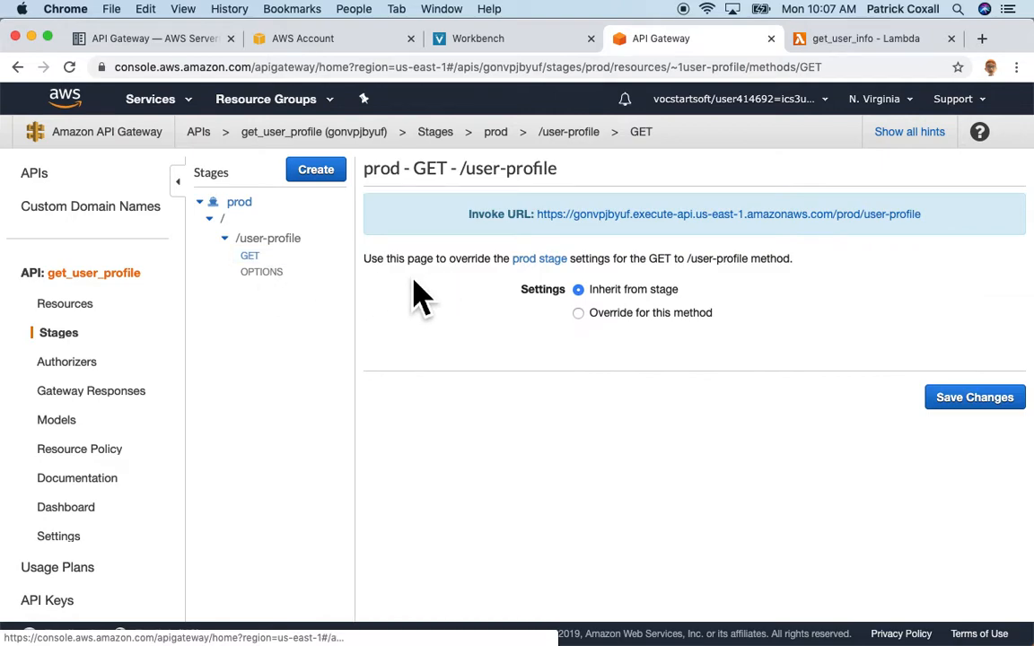
right_click(888, 215)
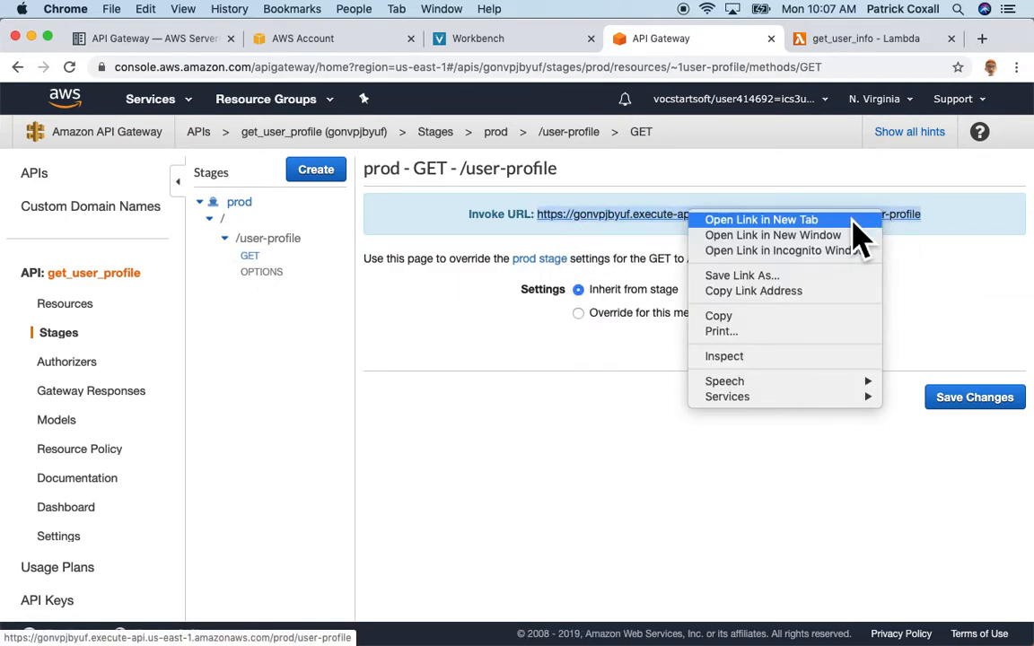
click(853, 221)
Check the new tab's GetItem ValidationException for an empty key, then return to the console tab.
click(879, 43)
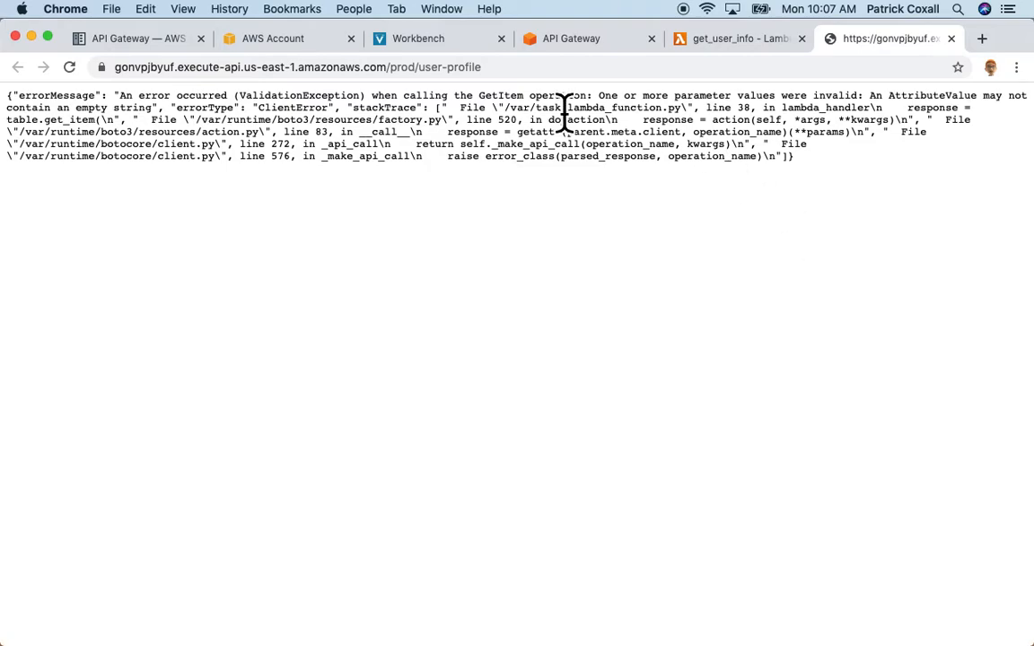
key(super+l)
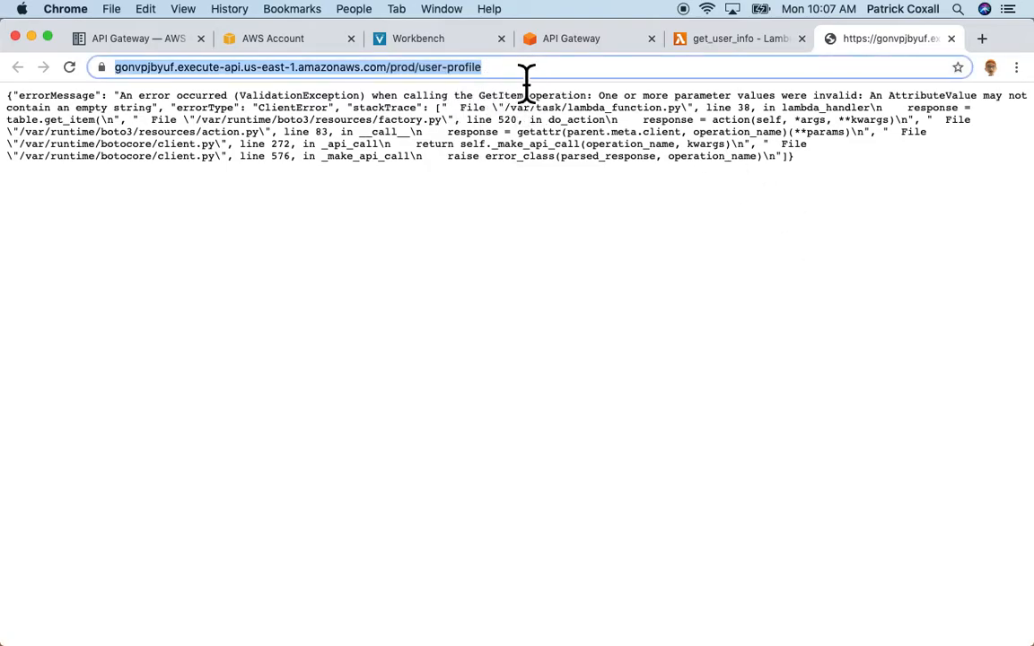
click(525, 74)
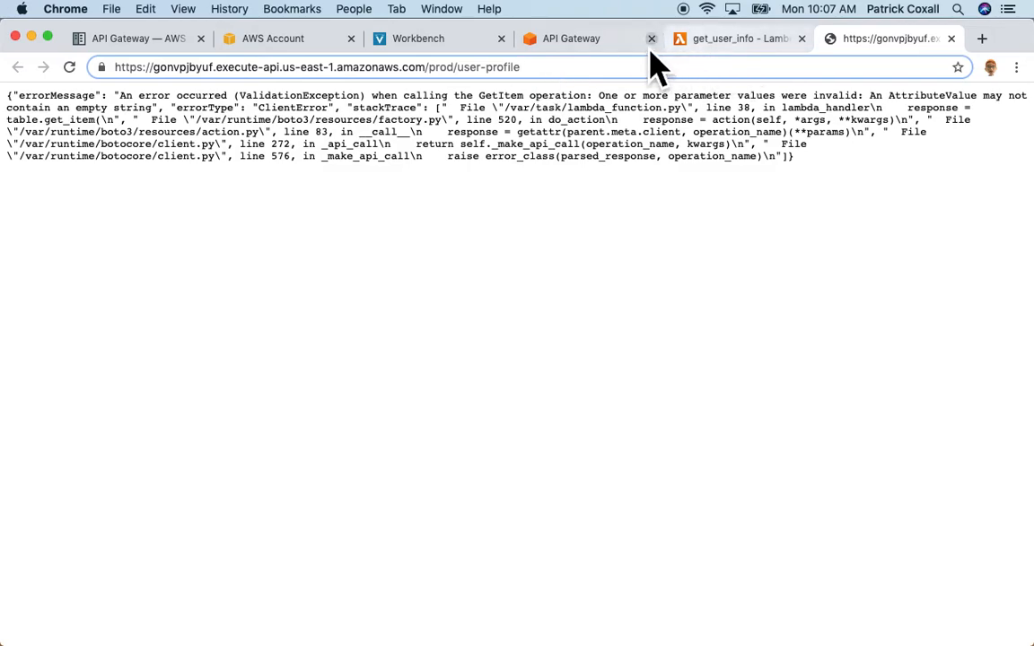
click(612, 40)
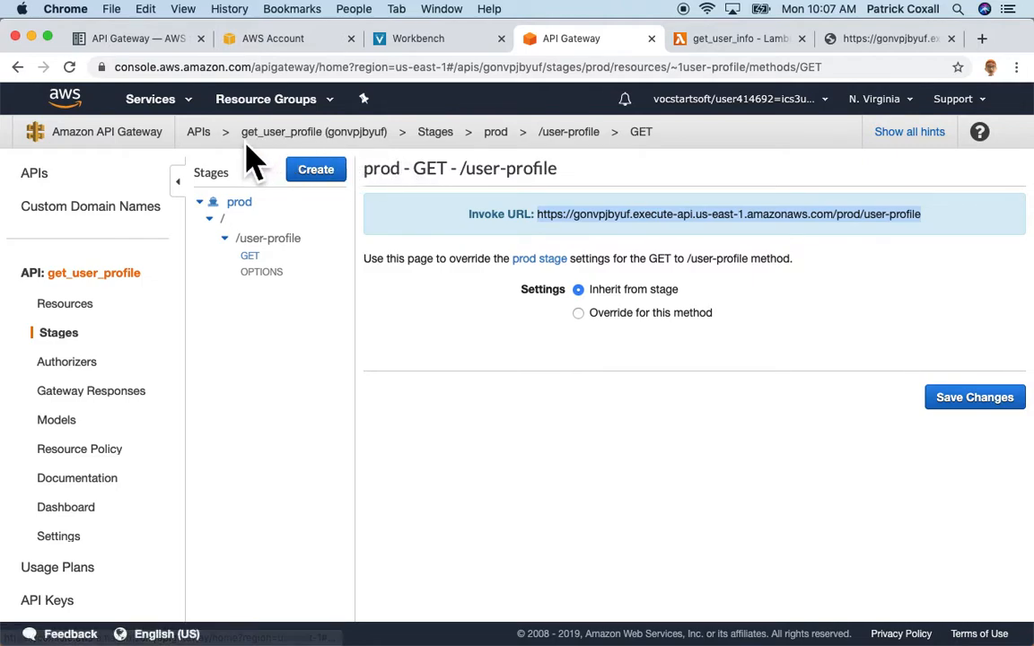
Show the GET /user-profile integration request's application/json mapping template reading user_email.
click(296, 132)
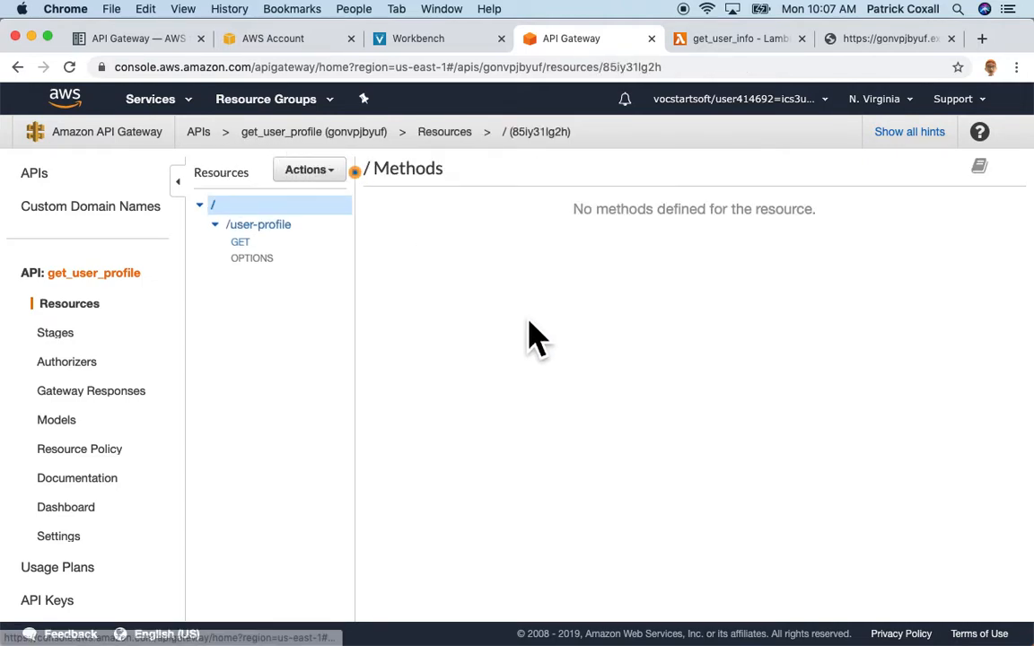
click(271, 246)
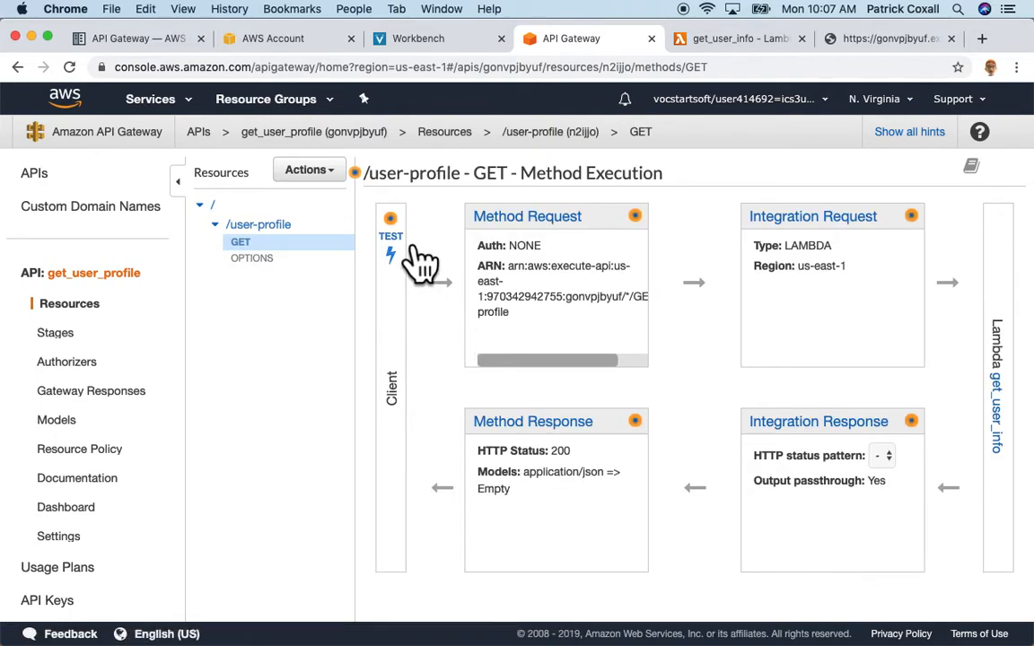
click(395, 253)
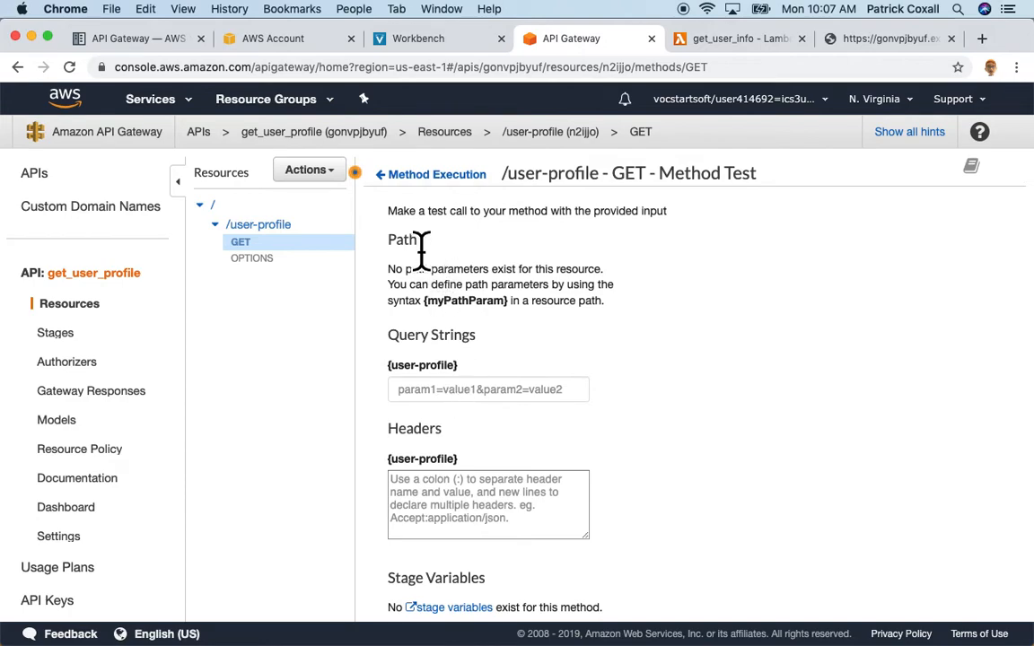
click(408, 177)
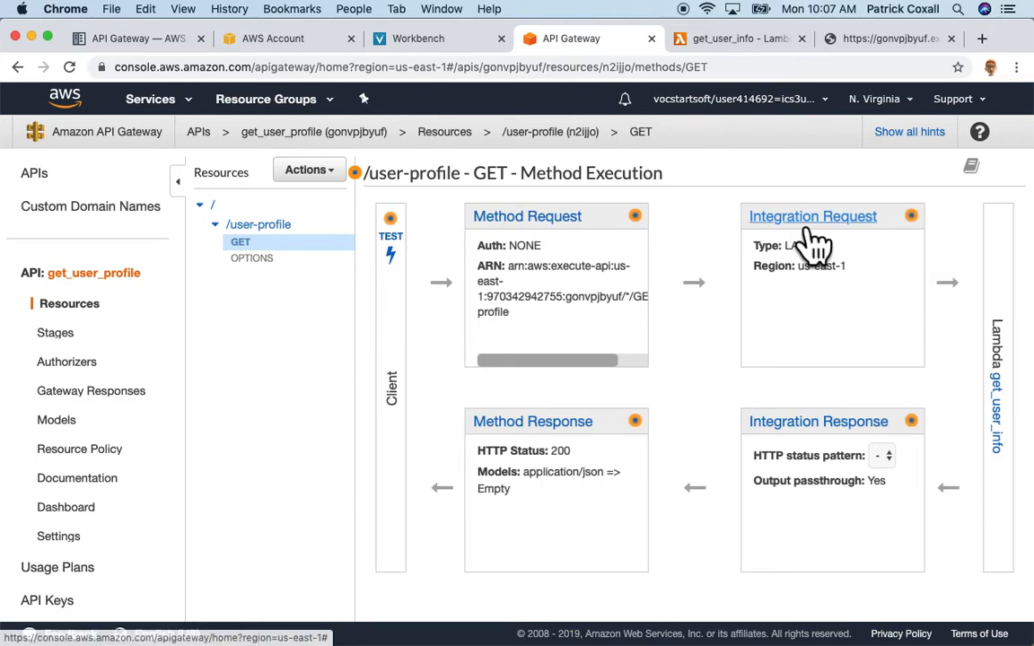
click(812, 220)
scroll(676, 473, down, 5)
click(453, 579)
scroll(696, 536, down, 3)
click(680, 553)
scroll(727, 510, down, 5)
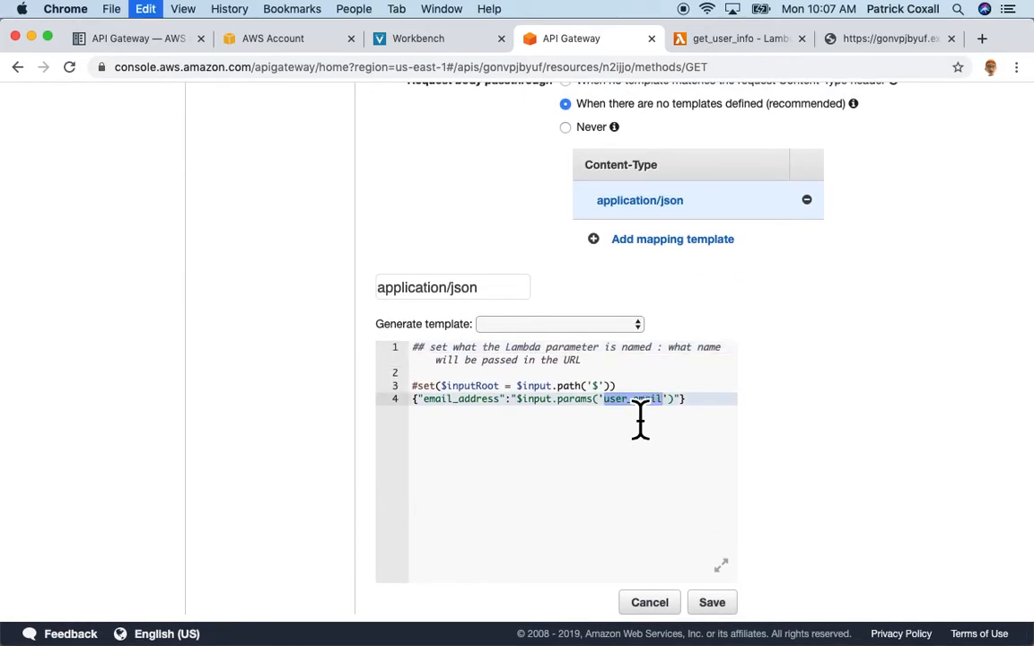
Begin a query string on the invoke URL and look up the e-mail in the Lambda test event.
click(875, 40)
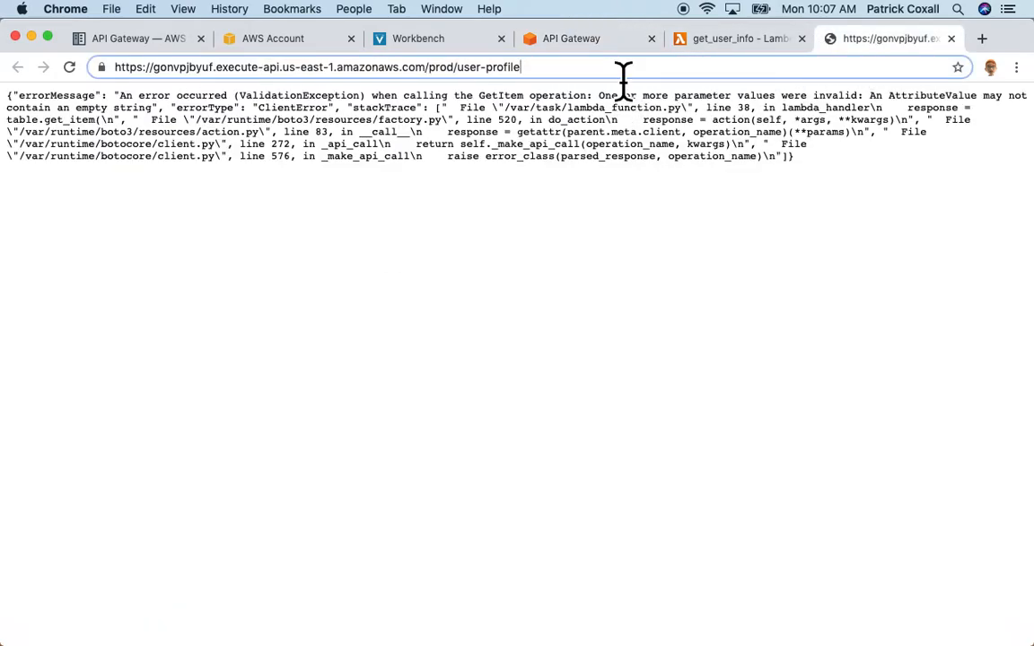
text(?)
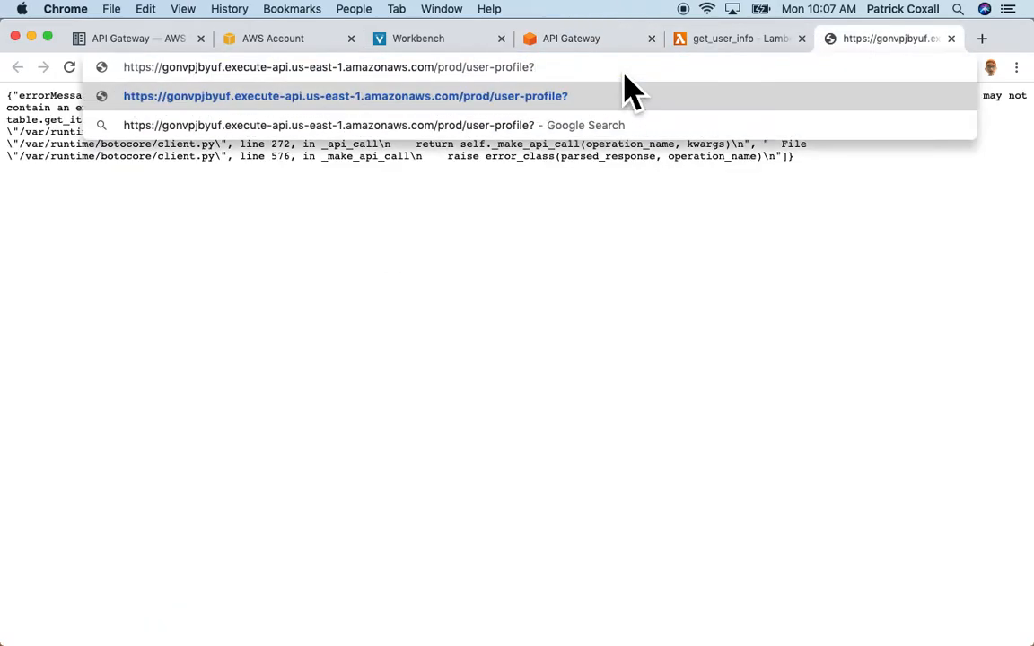
text(user_email)
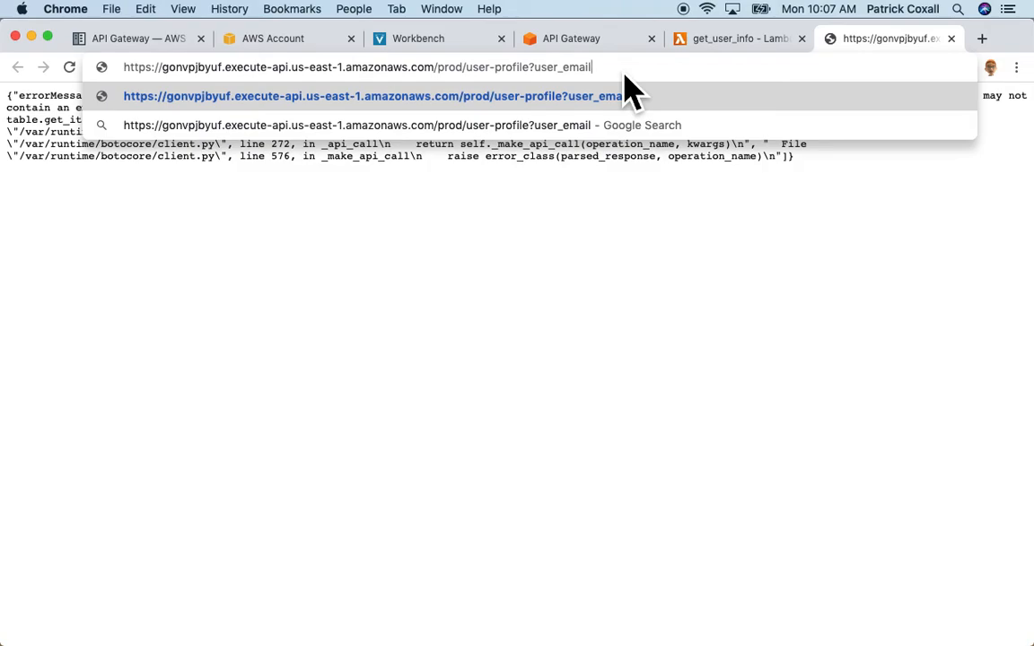
click(723, 40)
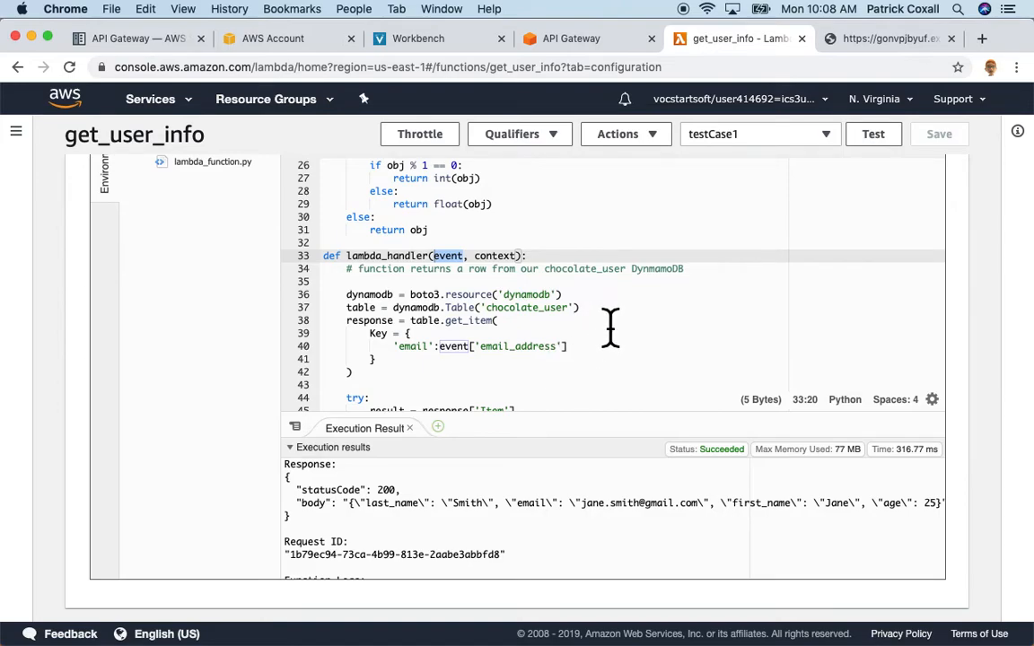
click(834, 150)
click(759, 216)
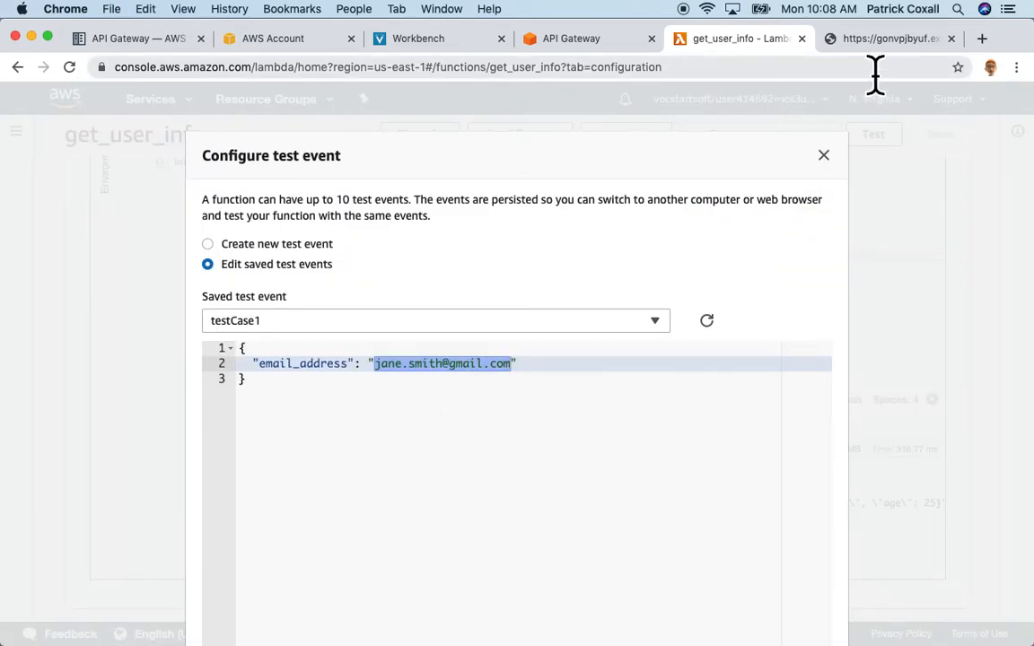
click(875, 40)
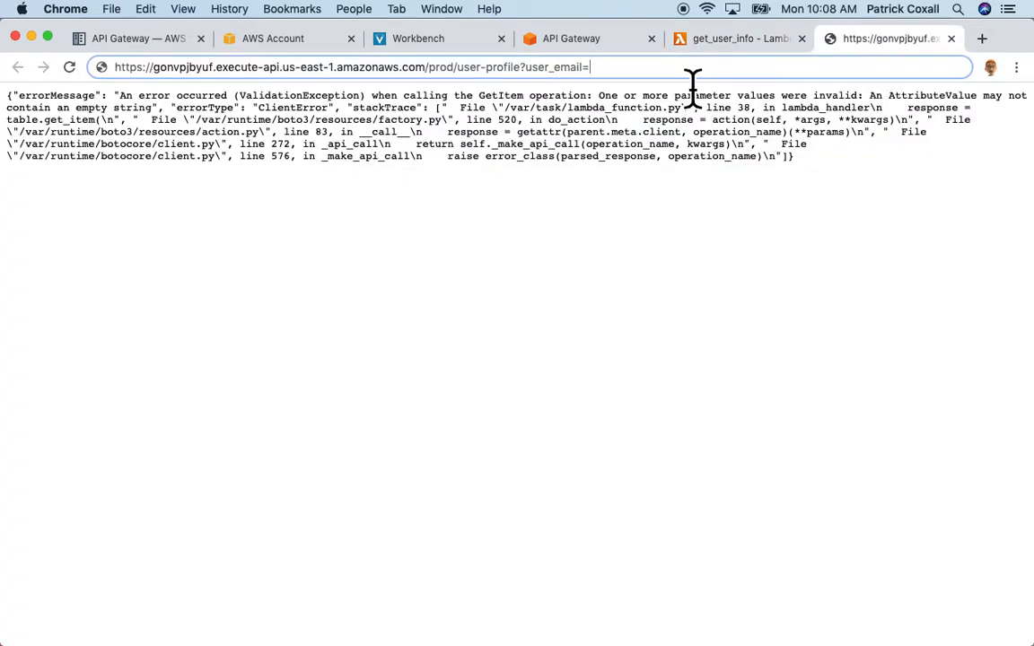
text(user_email)
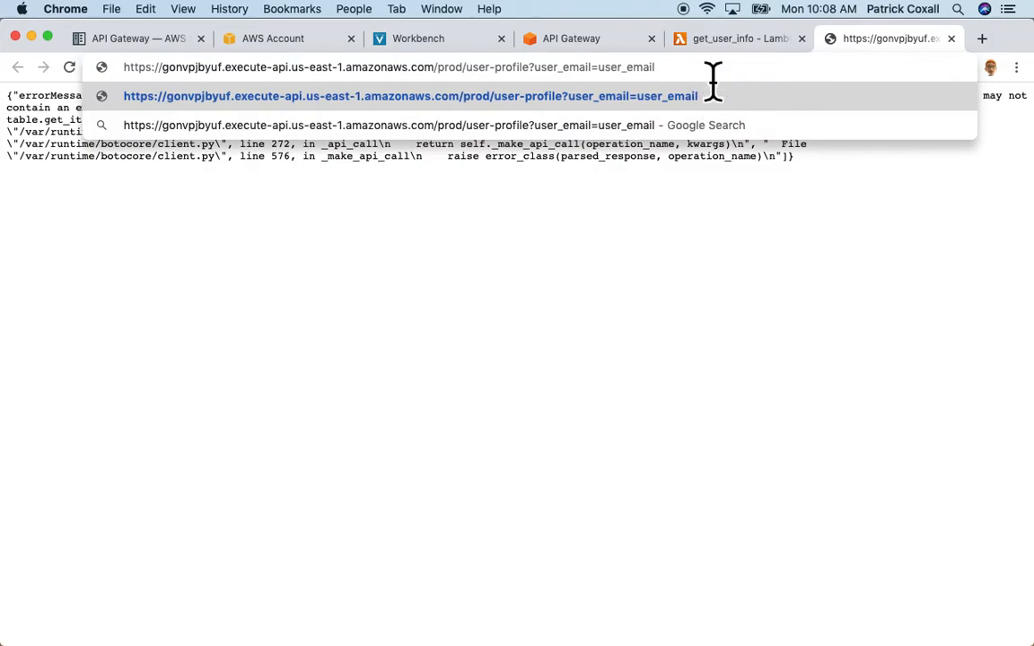
key(BackSpace)
key(BackSpace)
key(BackSpace)
key(BackSpace)
key(BackSpace)
key(BackSpace)
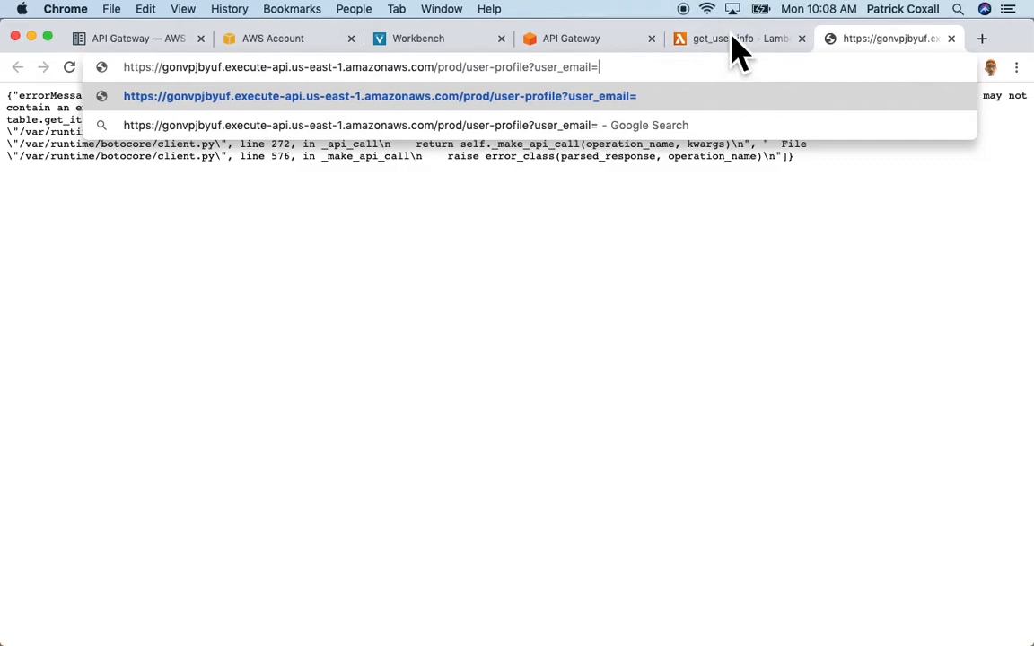
Add user_email= as the query parameter in the invoke URL.
click(730, 43)
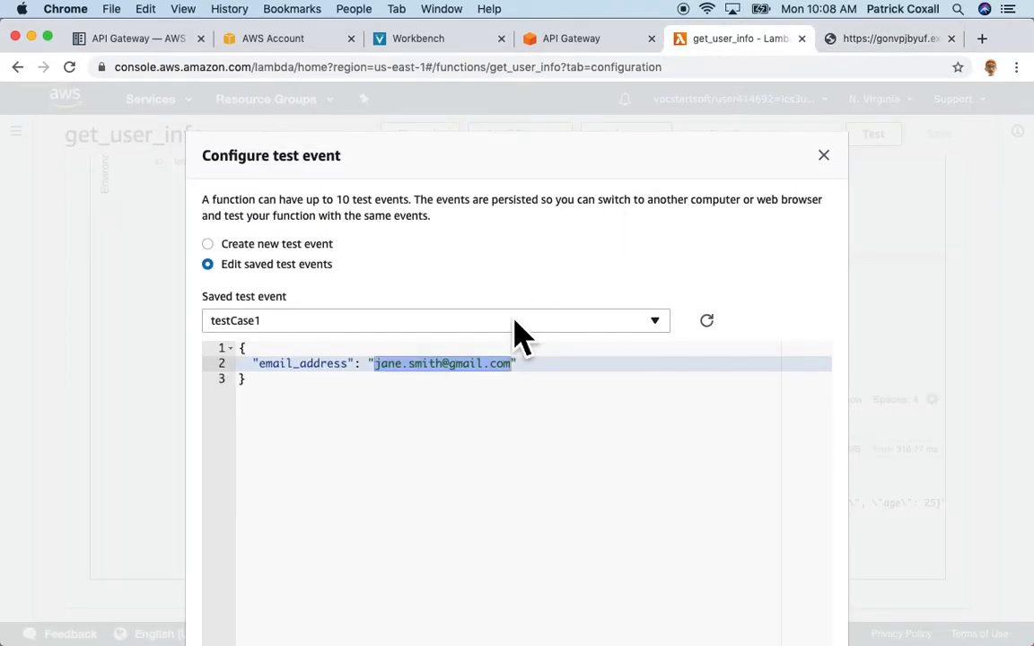
click(875, 40)
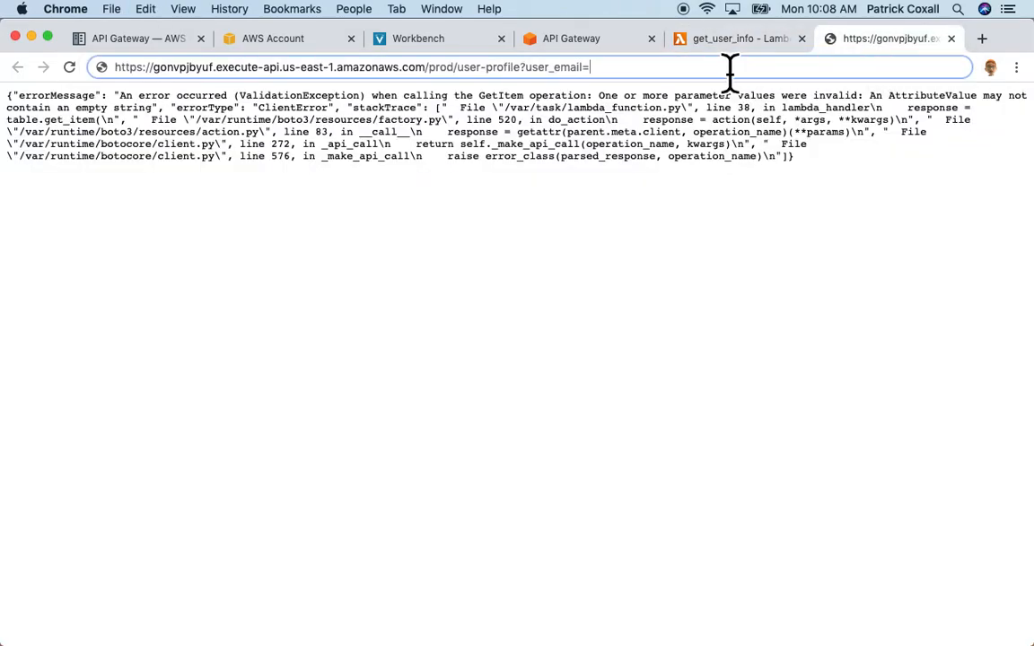
click(729, 68)
text(user_email)
text(\\])
key(BackSpace)
key(BackSpace)
key(BackSpace)
key(BackSpace)
key(BackSpace)
key(BackSpace)
key(BackSpace)
key(BackSpace)
key(BackSpace)
key(BackSpace)
key(BackSpace)
key(BackSpace)
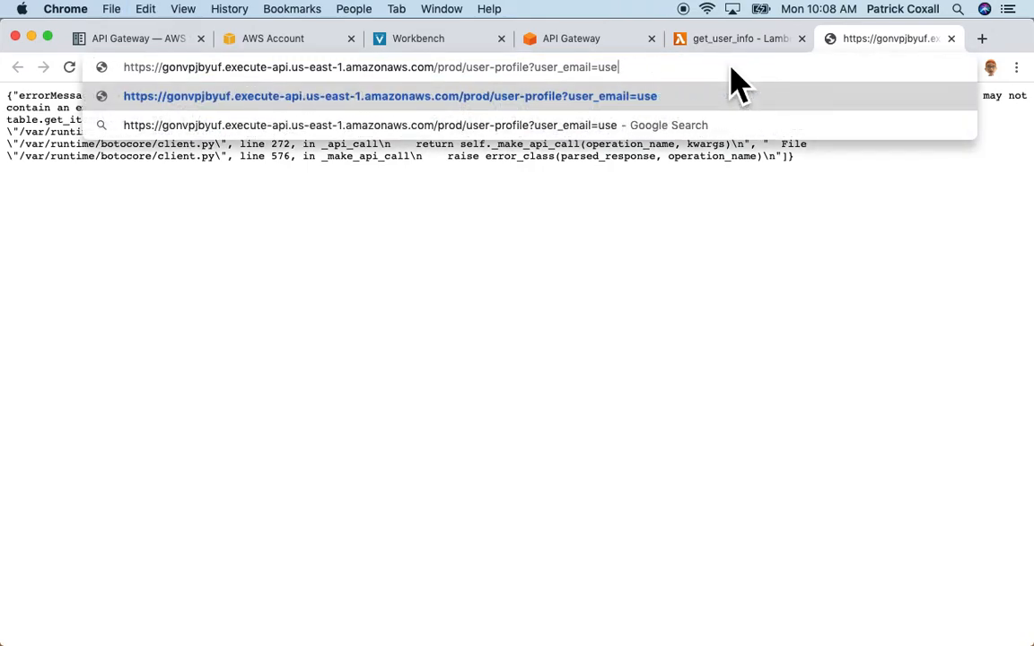
Paste the test user's e-mail as the user_email value and call the API.
click(741, 40)
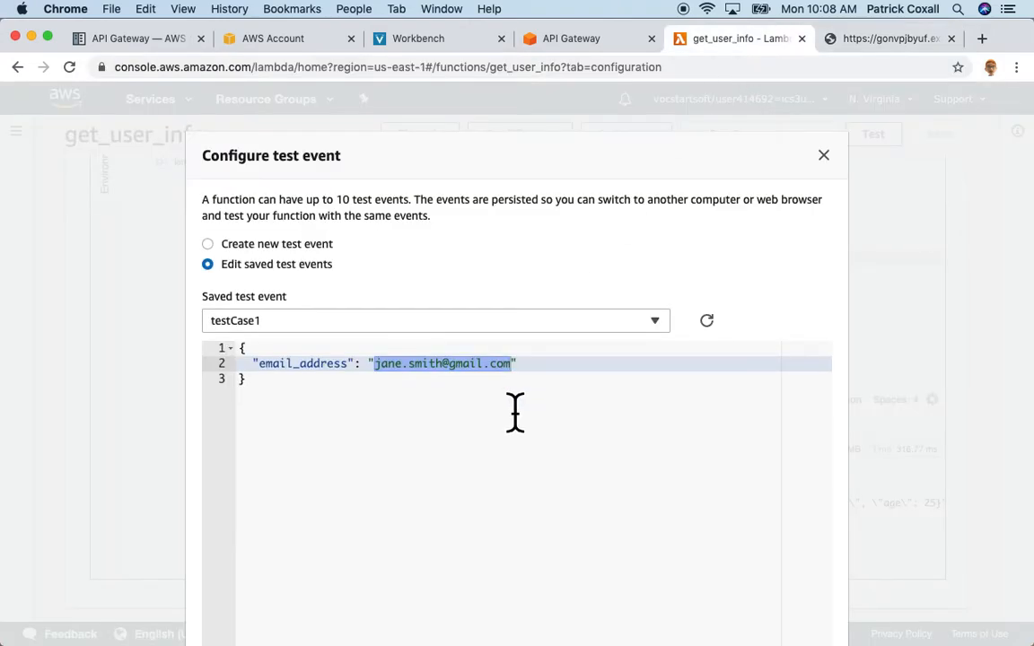
click(432, 405)
drag(376, 378, 517, 377)
key(super+c)
click(866, 41)
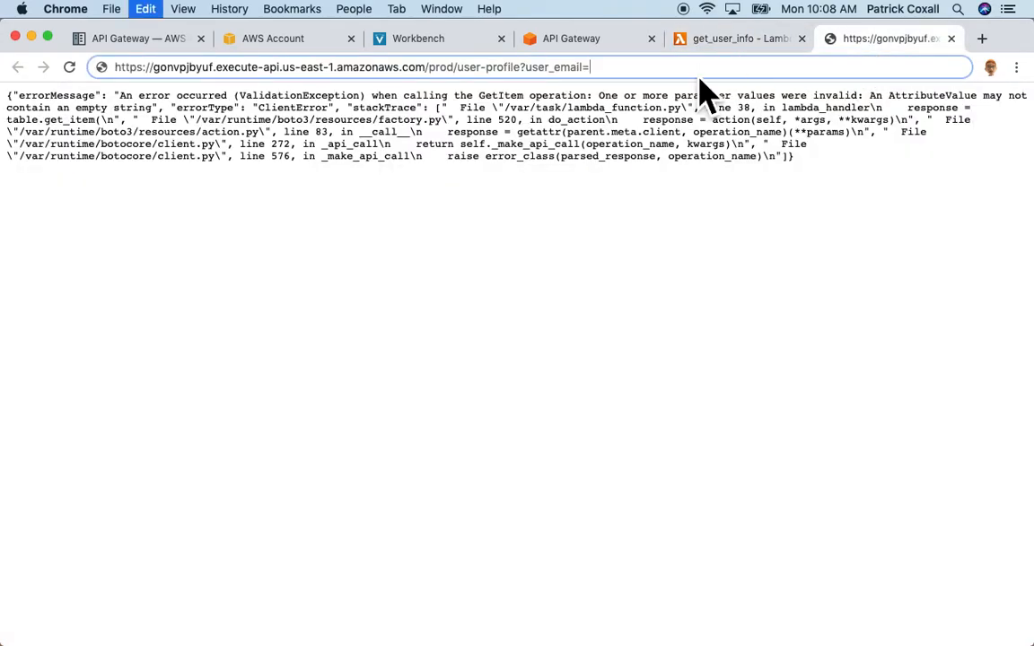
key(super+v)
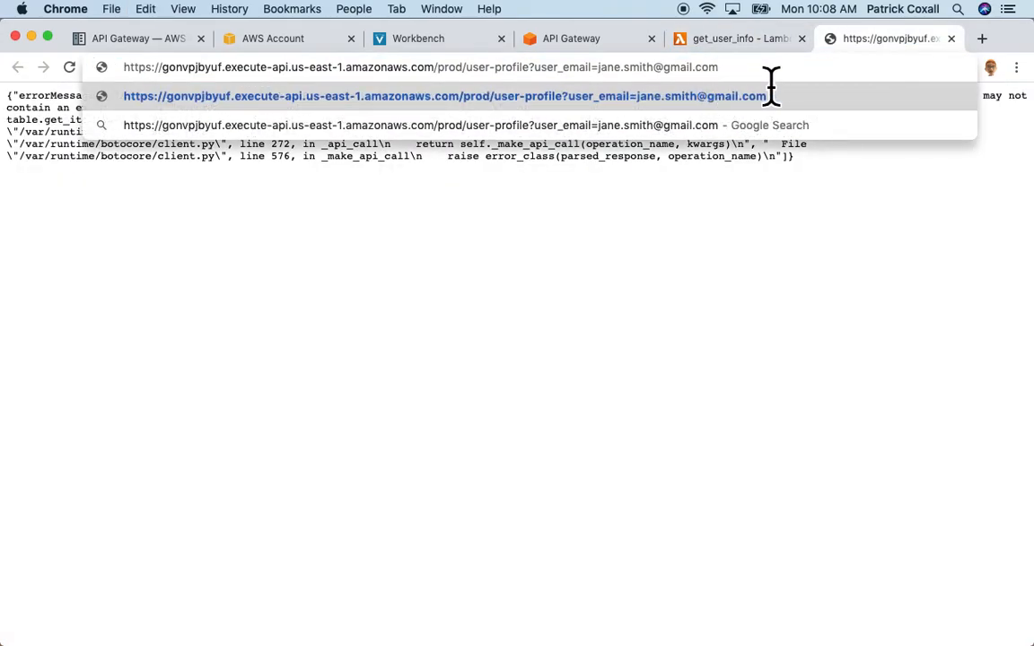
drag(535, 67, 731, 76)
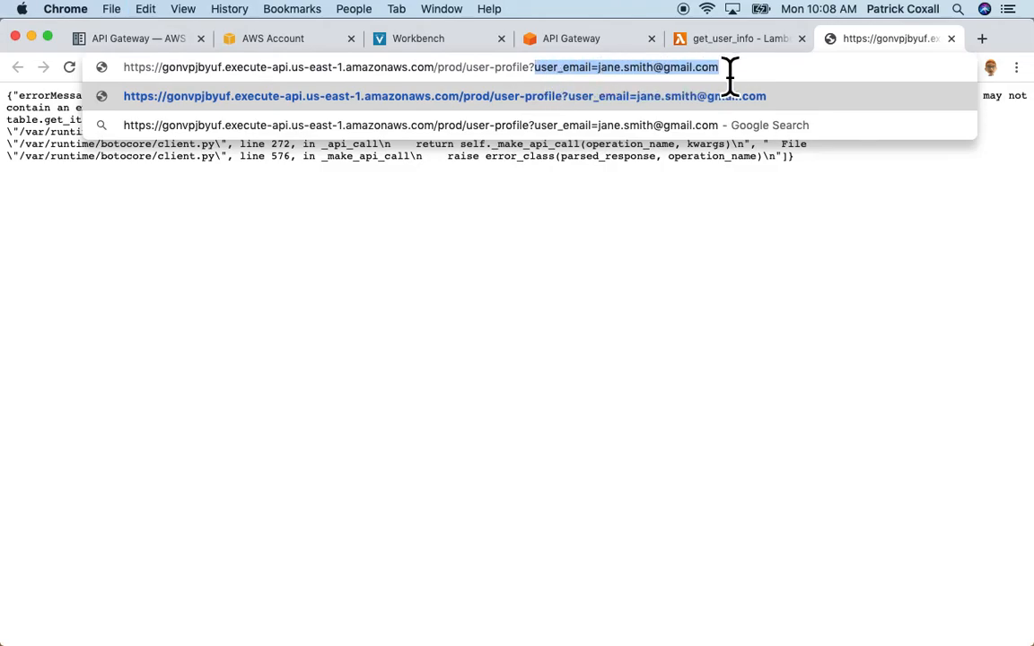
click(750, 79)
key(Return)
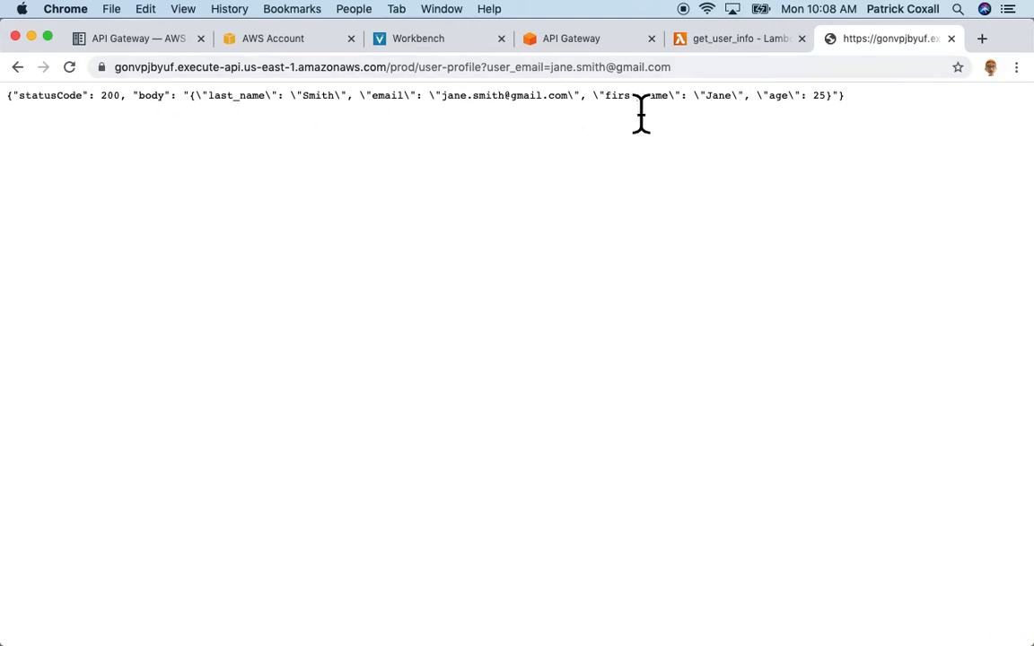
click(539, 68)
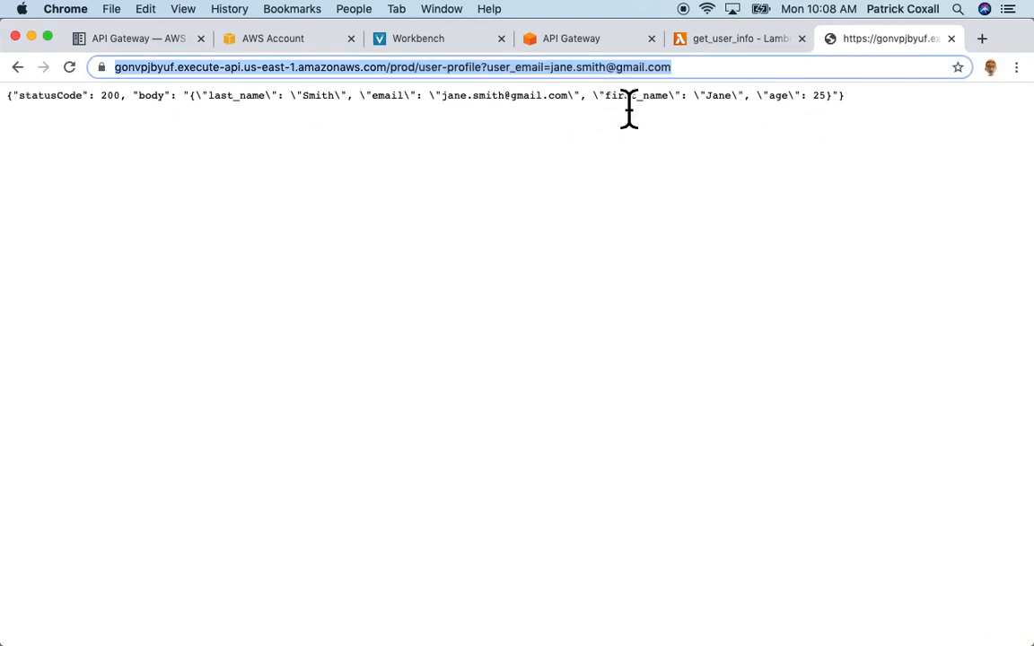
key(Right)
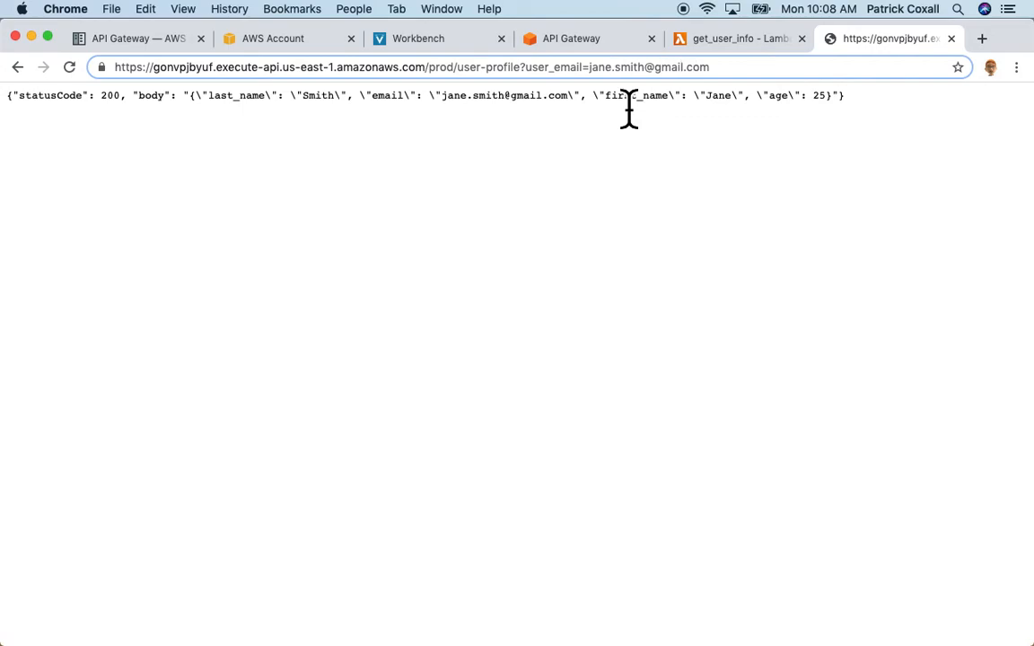
text(2)
key(Return)
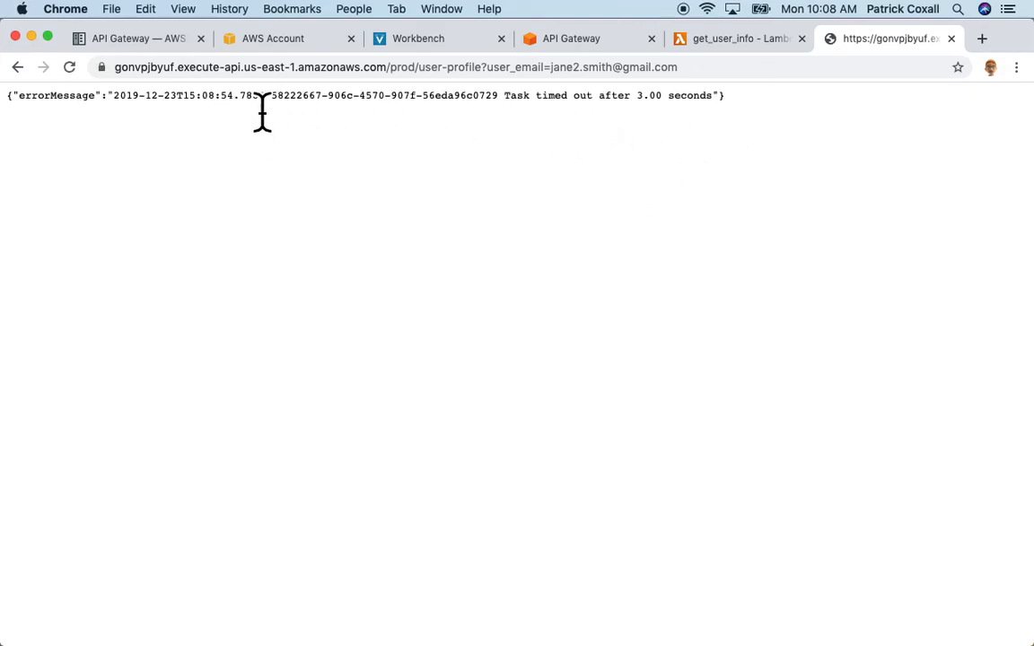
click(708, 72)
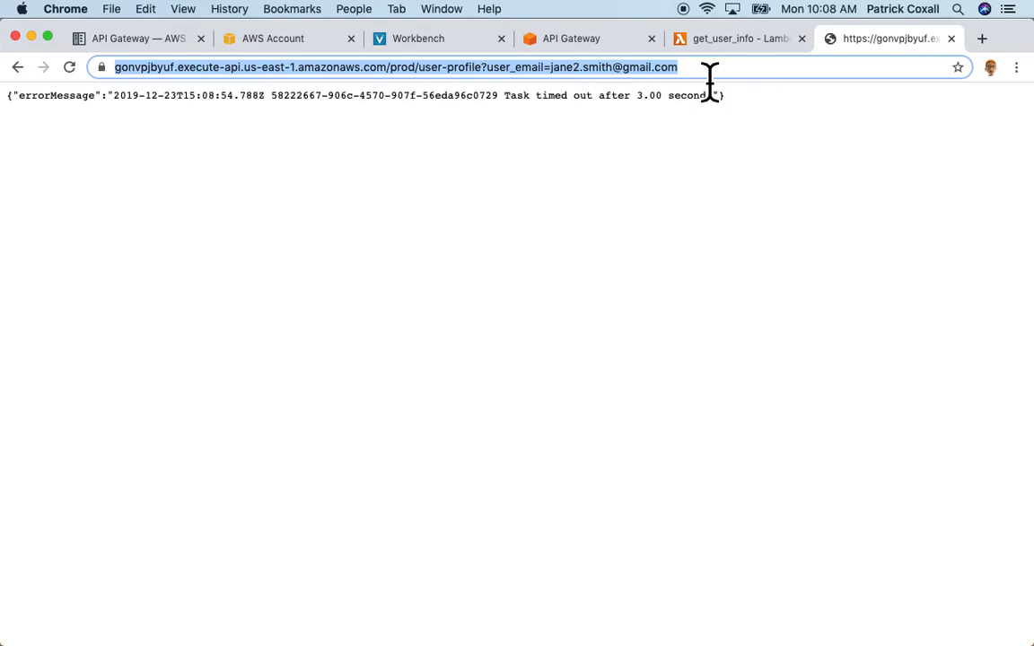
key(Return)
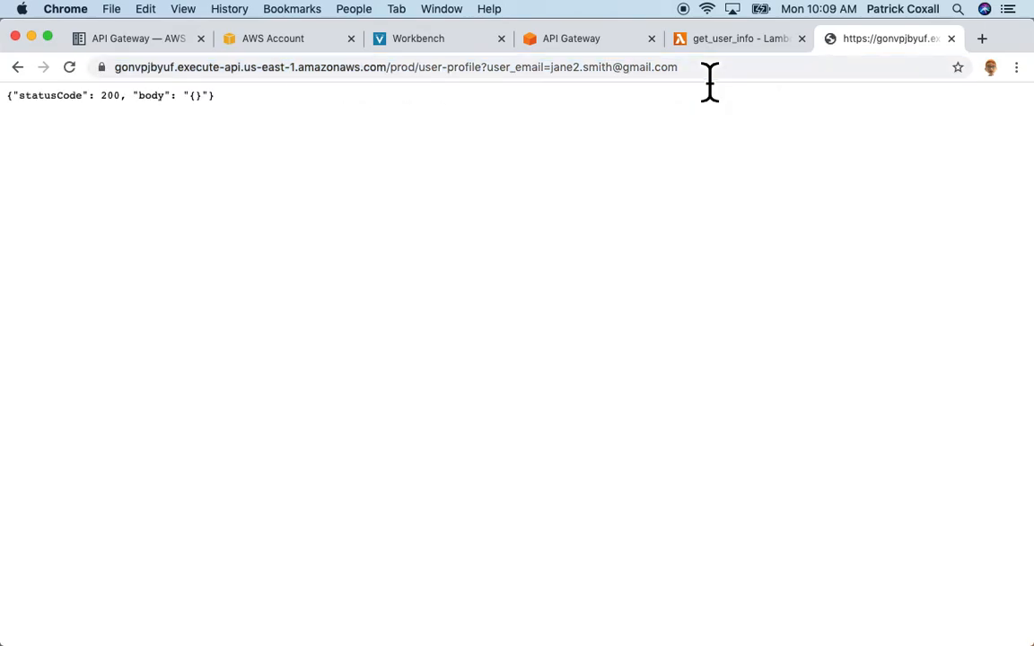
click(597, 75)
key(Right)
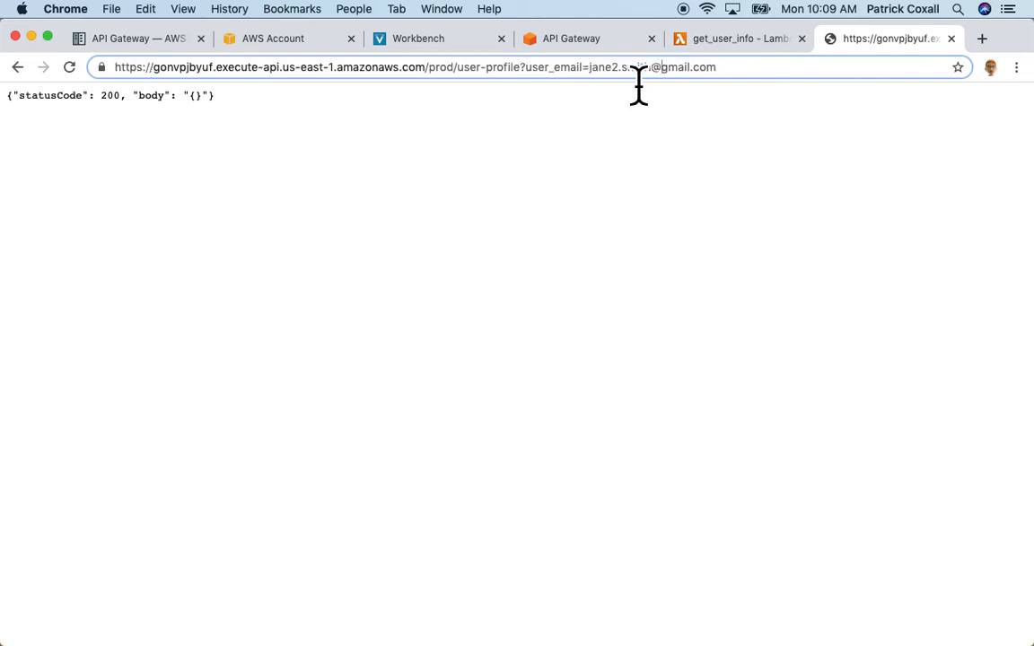
click(716, 41)
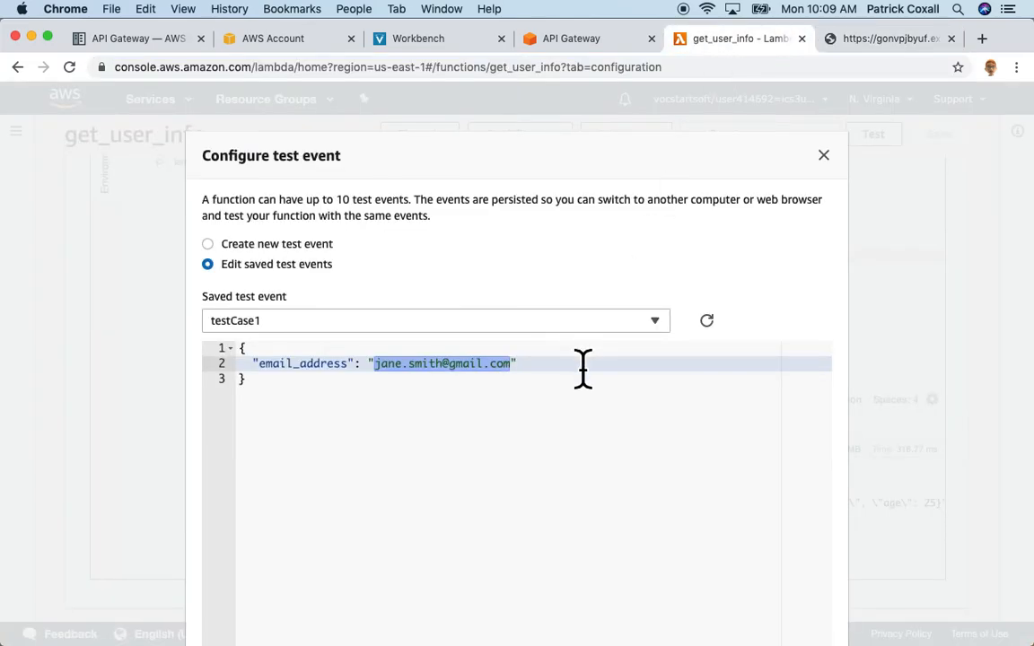
click(662, 323)
click(695, 280)
click(859, 40)
key(BackSpace)
key(BackSpace)
key(BackSpace)
key(BackSpace)
key(BackSpace)
key(BackSpace)
key(BackSpace)
key(BackSpace)
key(BackSpace)
key(BackSpace)
key(BackSpace)
key(BackSpace)
key(BackSpace)
key(BackSpace)
key(BackSpace)
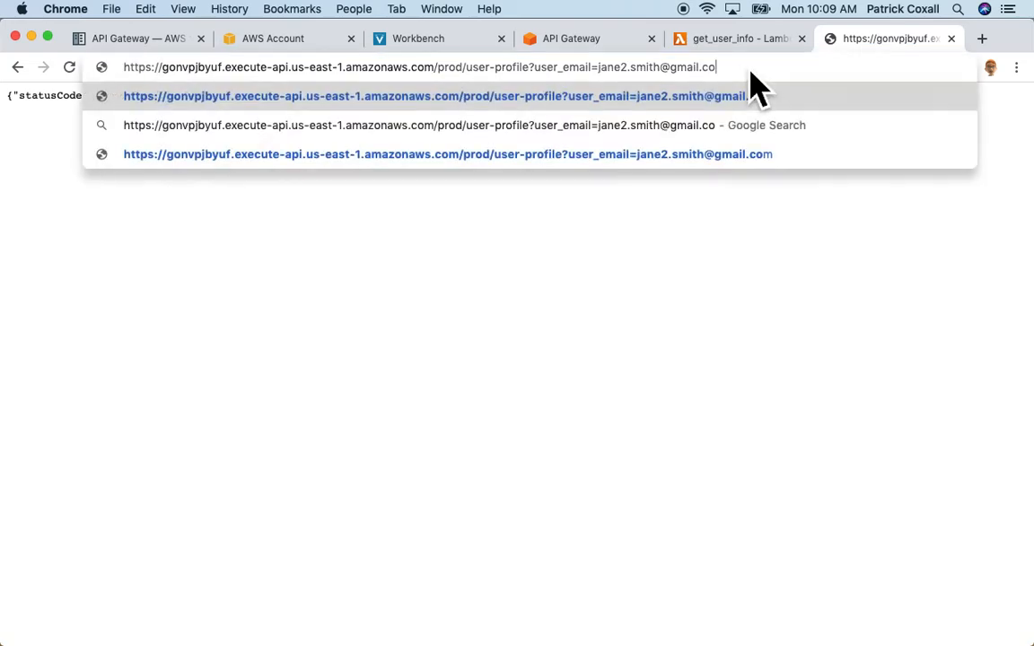
key(BackSpace)
key(BackSpace)
key(BackSpace)
key(BackSpace)
key(BackSpace)
key(BackSpace)
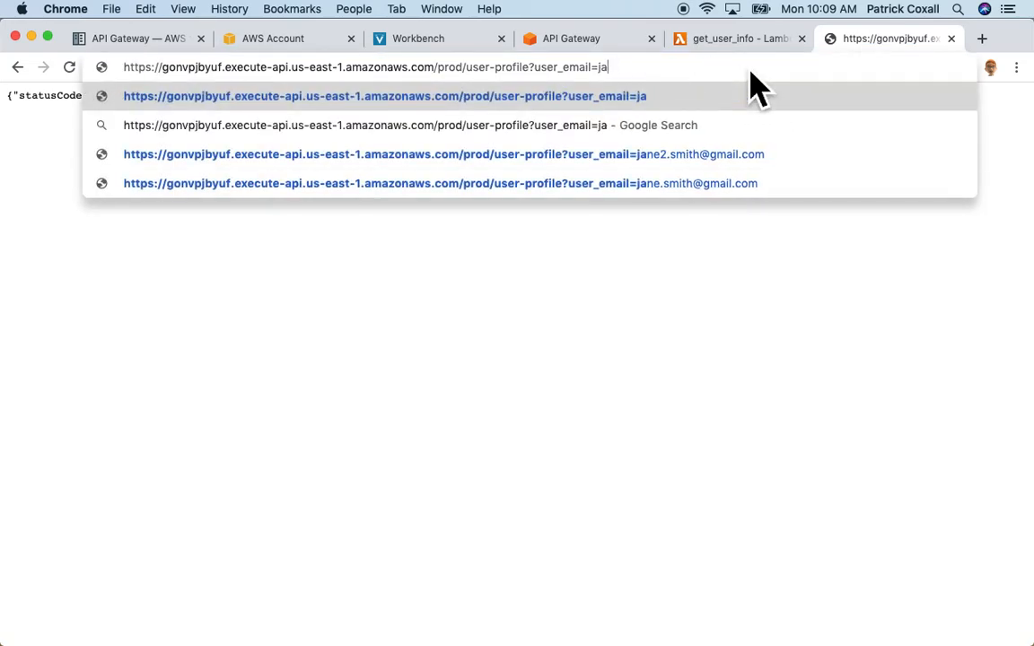
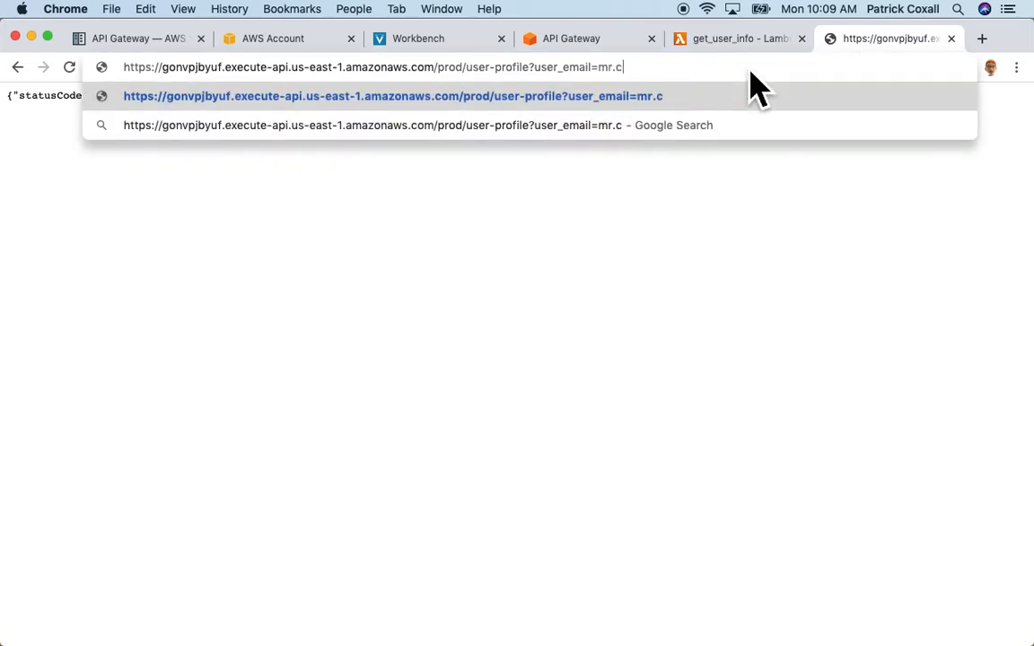
key(Return)
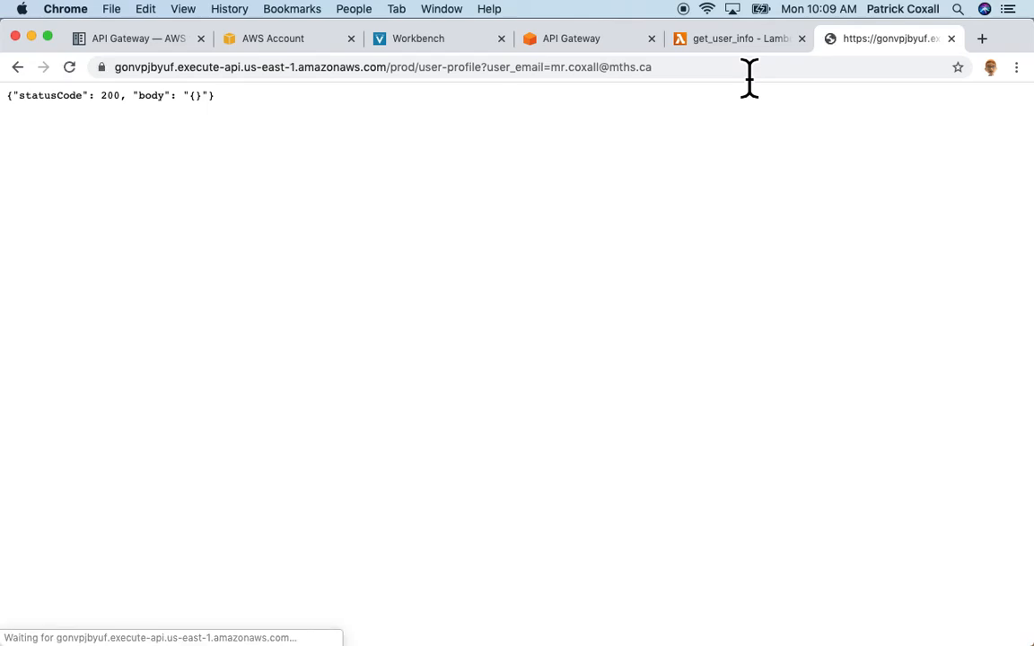
click(689, 76)
key(Return)
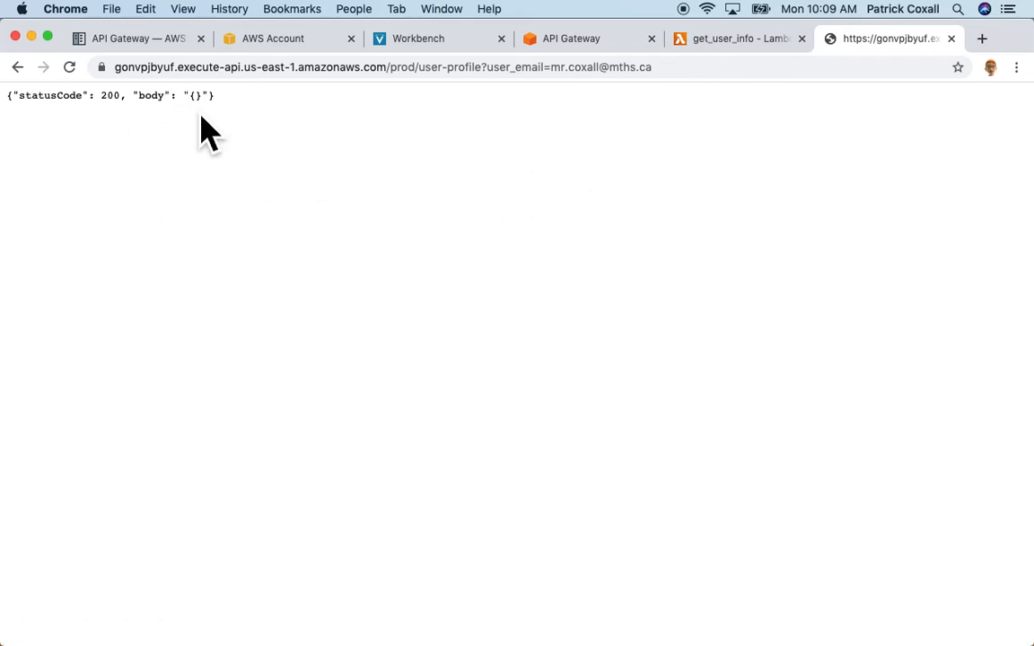
click(696, 81)
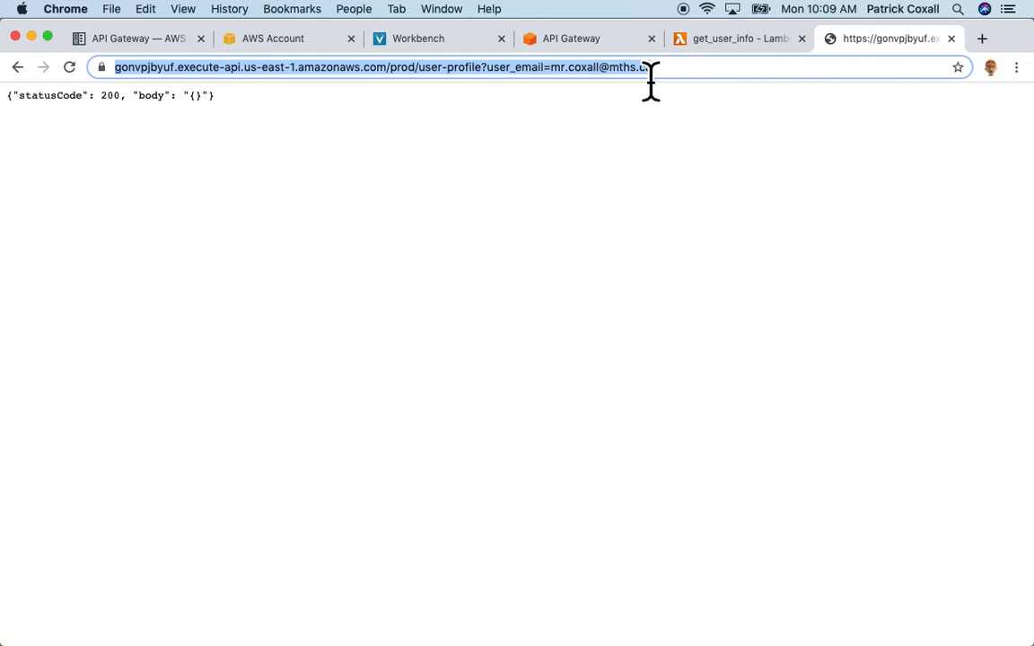
click(17, 68)
click(25, 75)
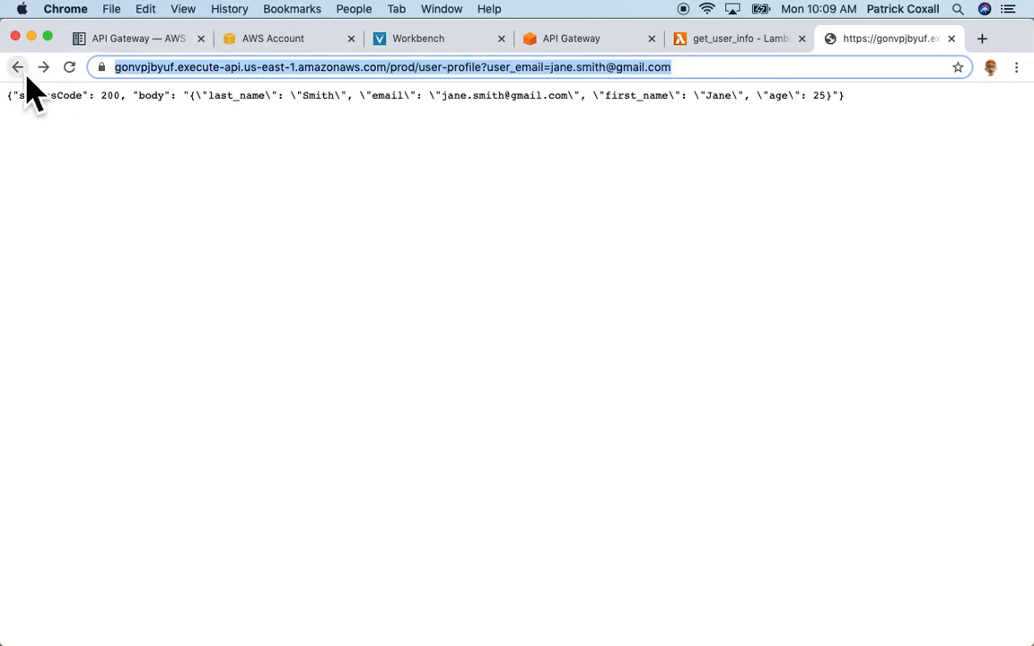